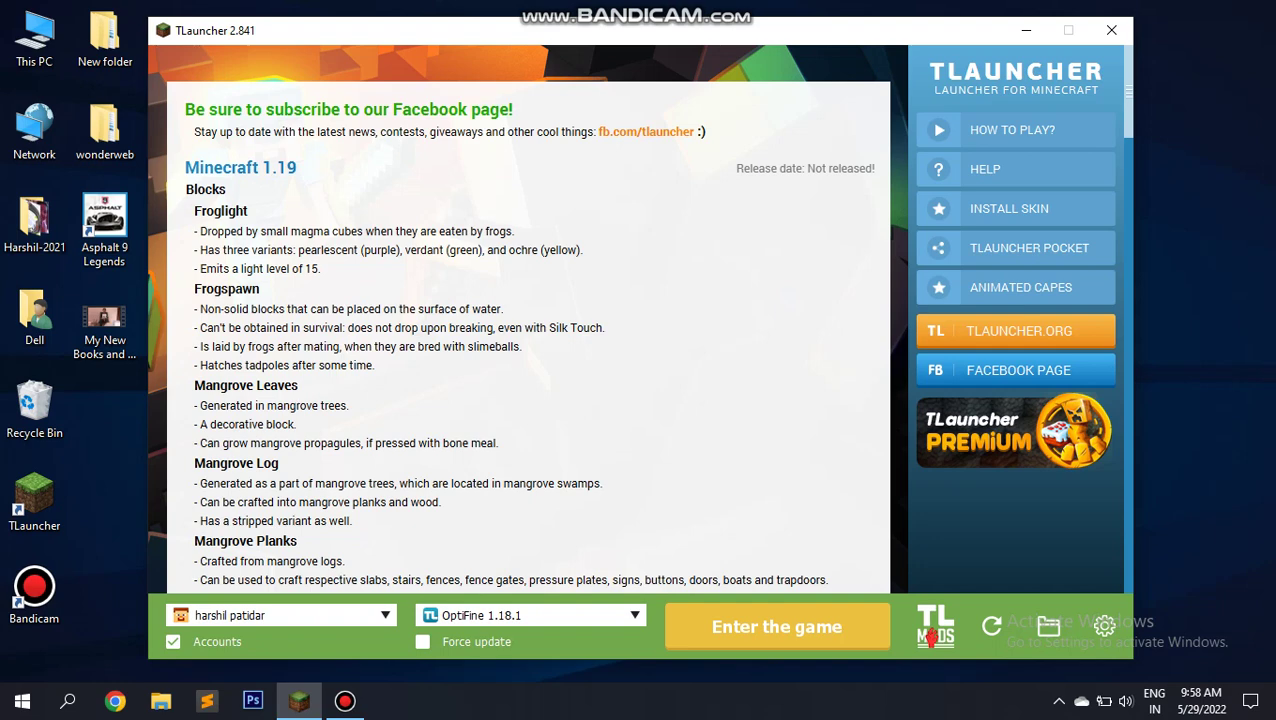
# Open the mods catalogue and set up a new mod-pack named ncdvsx for game version 1.18.1.
pyautogui.click(935, 630)
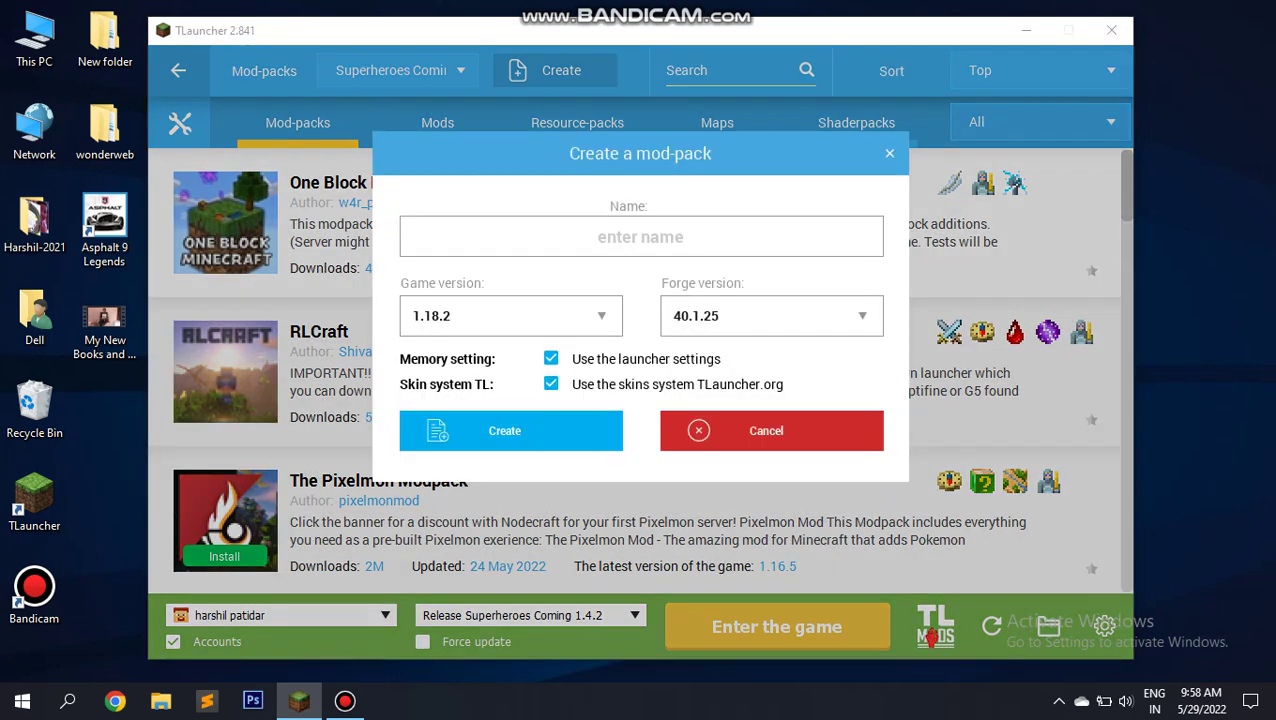
pyautogui.click(510, 315)
pyautogui.click(440, 401)
pyautogui.click(640, 237)
pyautogui.write('ncdvsx')
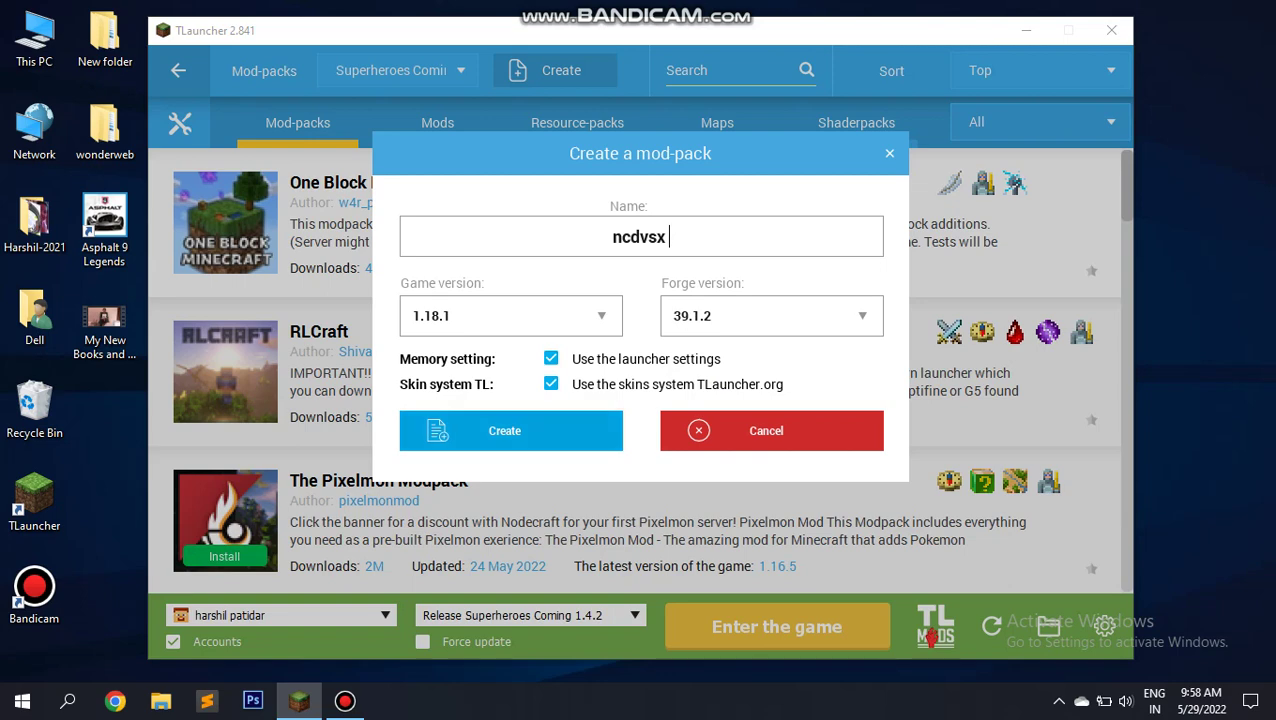
pyautogui.press('Return')
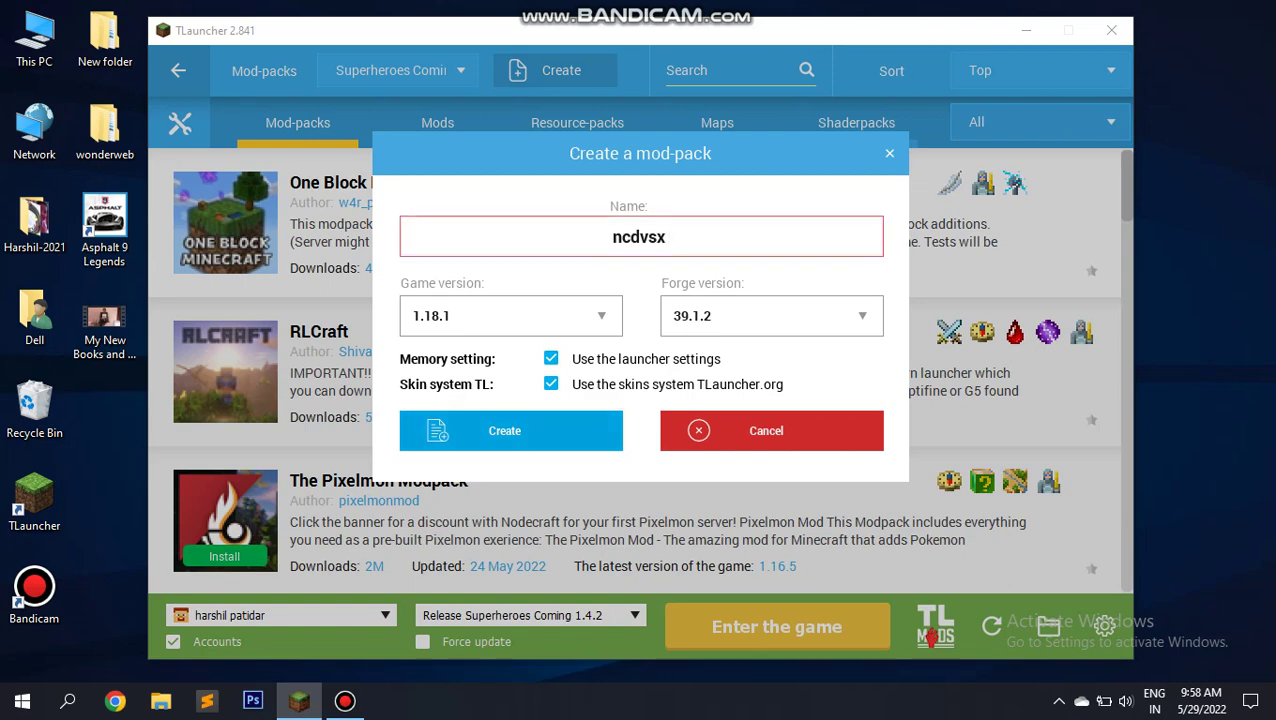
# Replace the mod-pack's name with a first name, create the mod-pack and close the creation dialog.
pyautogui.click(668, 237)
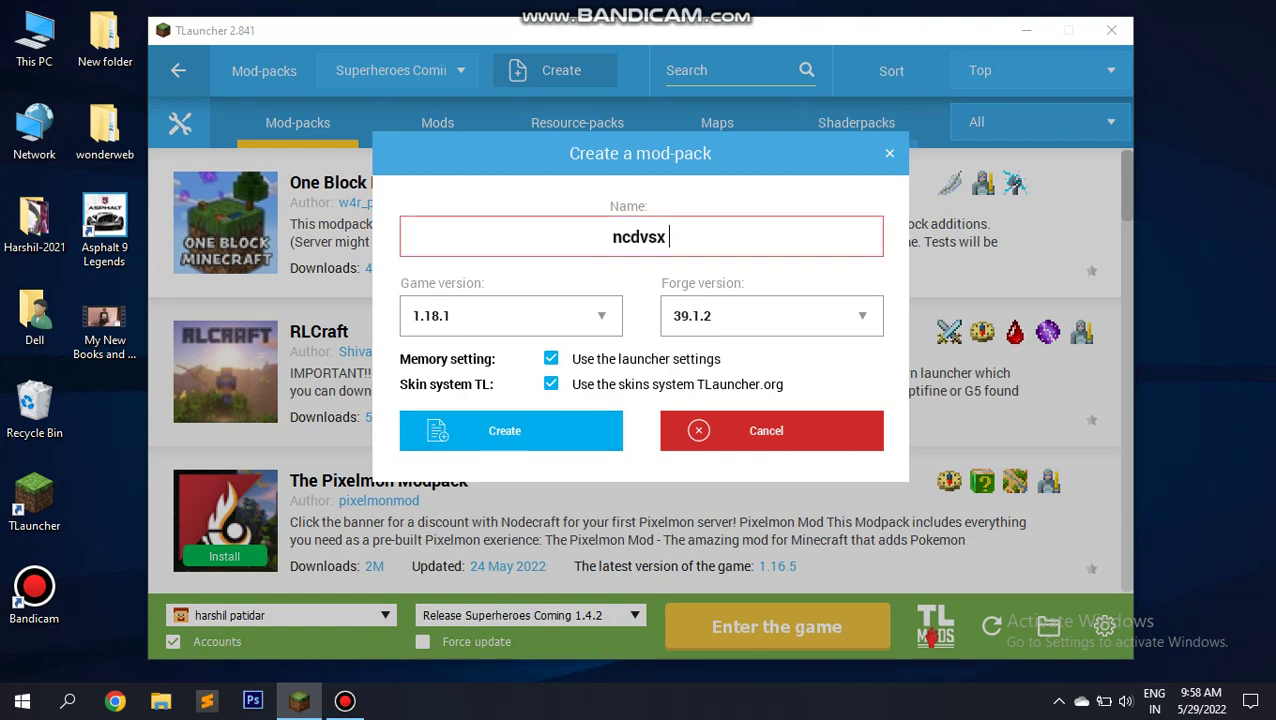
pyautogui.press('BackSpace')
pyautogui.press('BackSpace')
pyautogui.press('BackSpace')
pyautogui.press('BackSpace')
pyautogui.press('BackSpace')
pyautogui.press('BackSpace')
pyautogui.write('prakash')
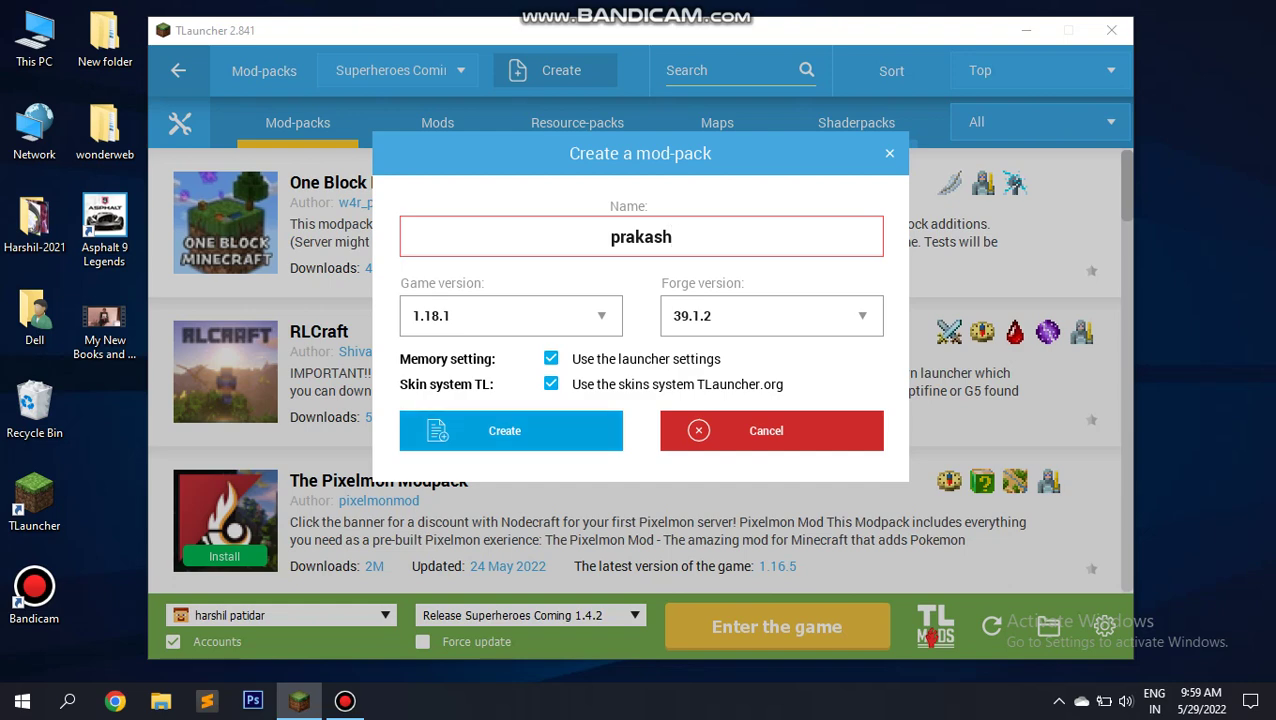
pyautogui.click(505, 430)
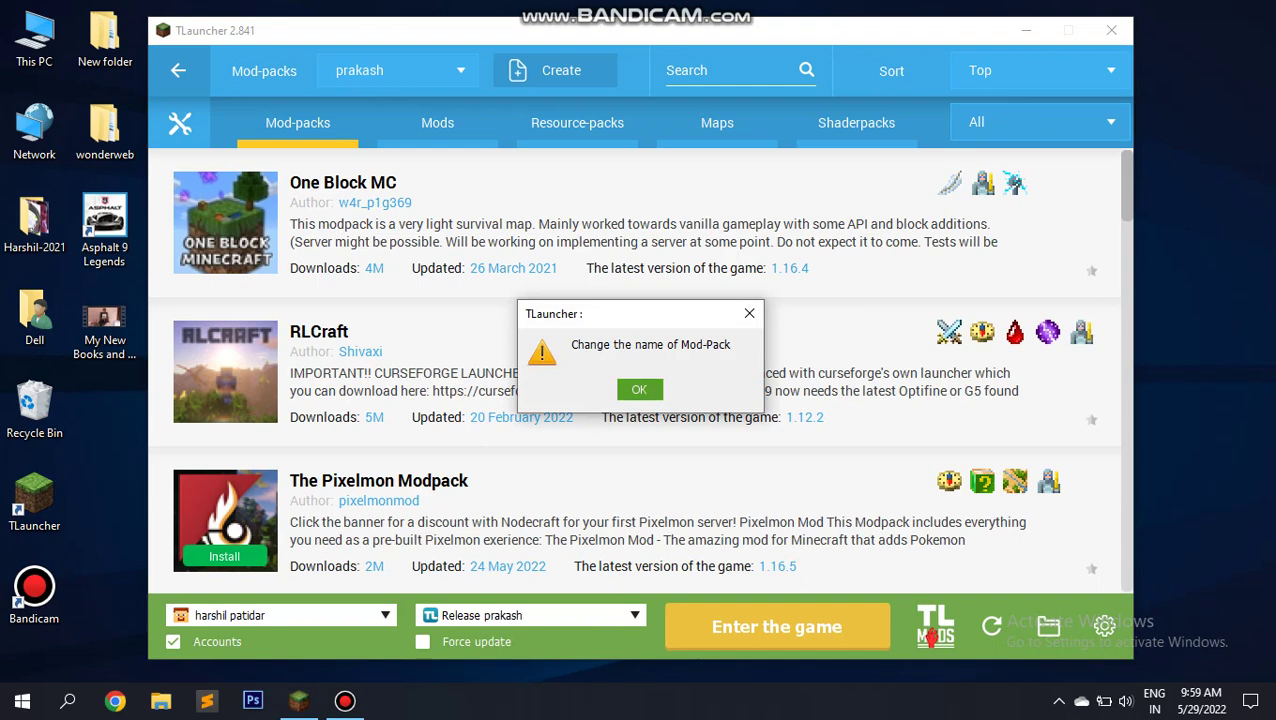
pyautogui.click(638, 389)
pyautogui.click(505, 430)
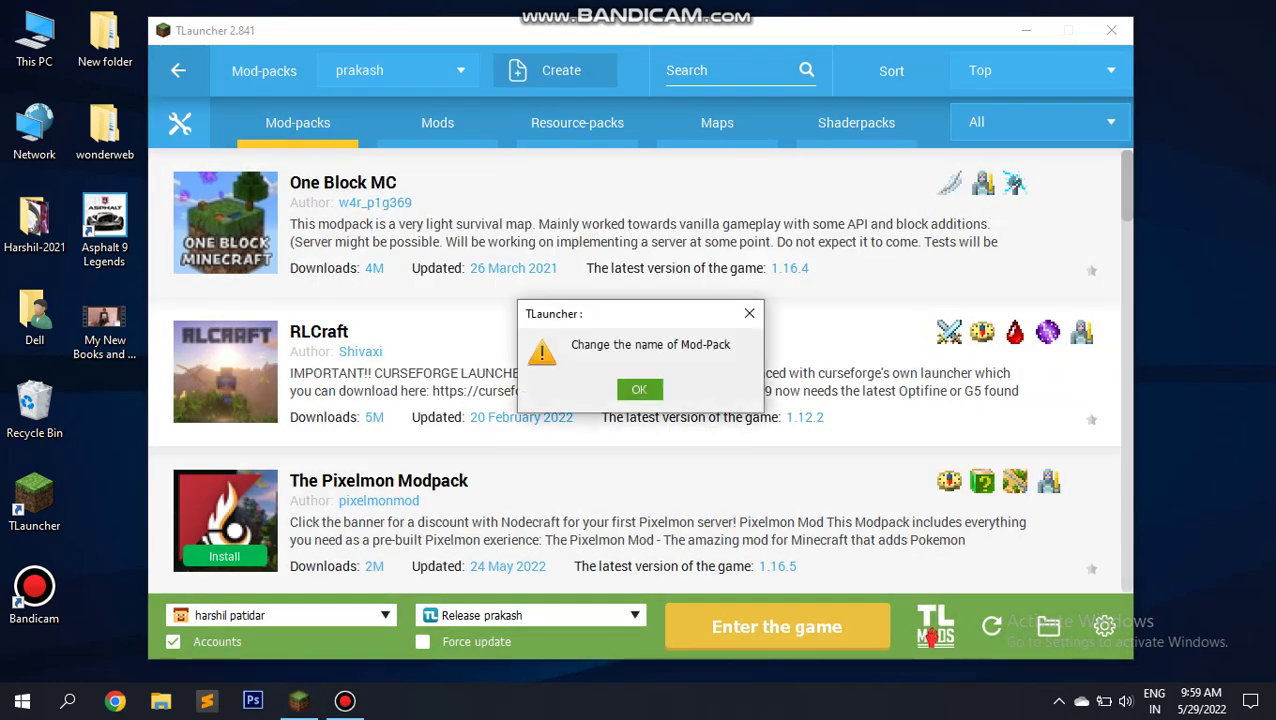
pyautogui.click(641, 388)
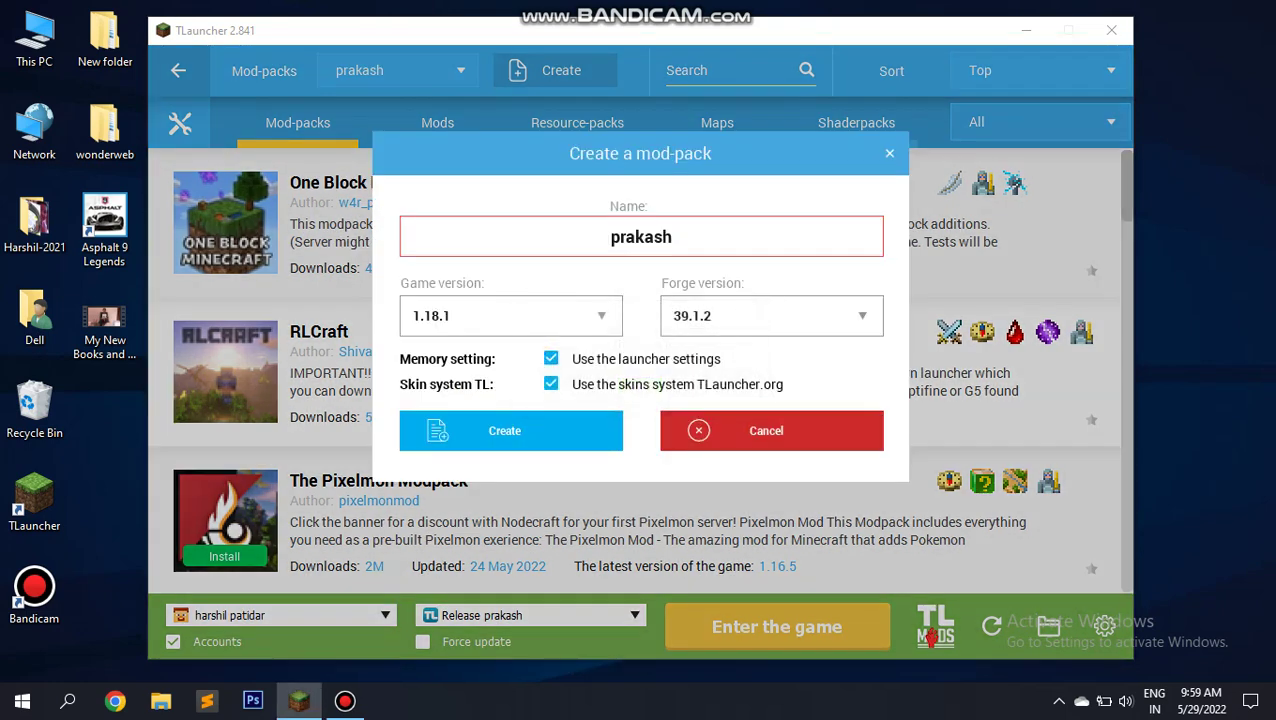
pyautogui.click(889, 153)
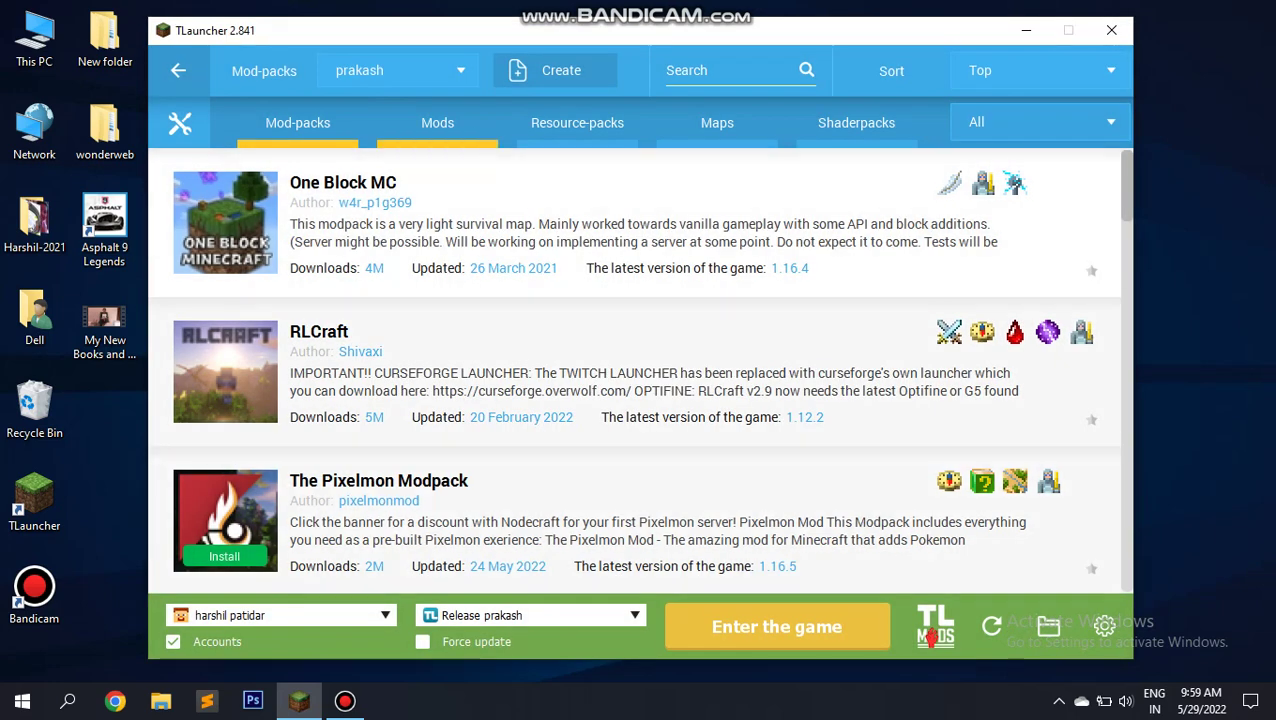
# Install the AstraLex Shaders (BSL Edit) shaderpack into the new mod-pack and return to the shaderpack list.
pyautogui.click(437, 122)
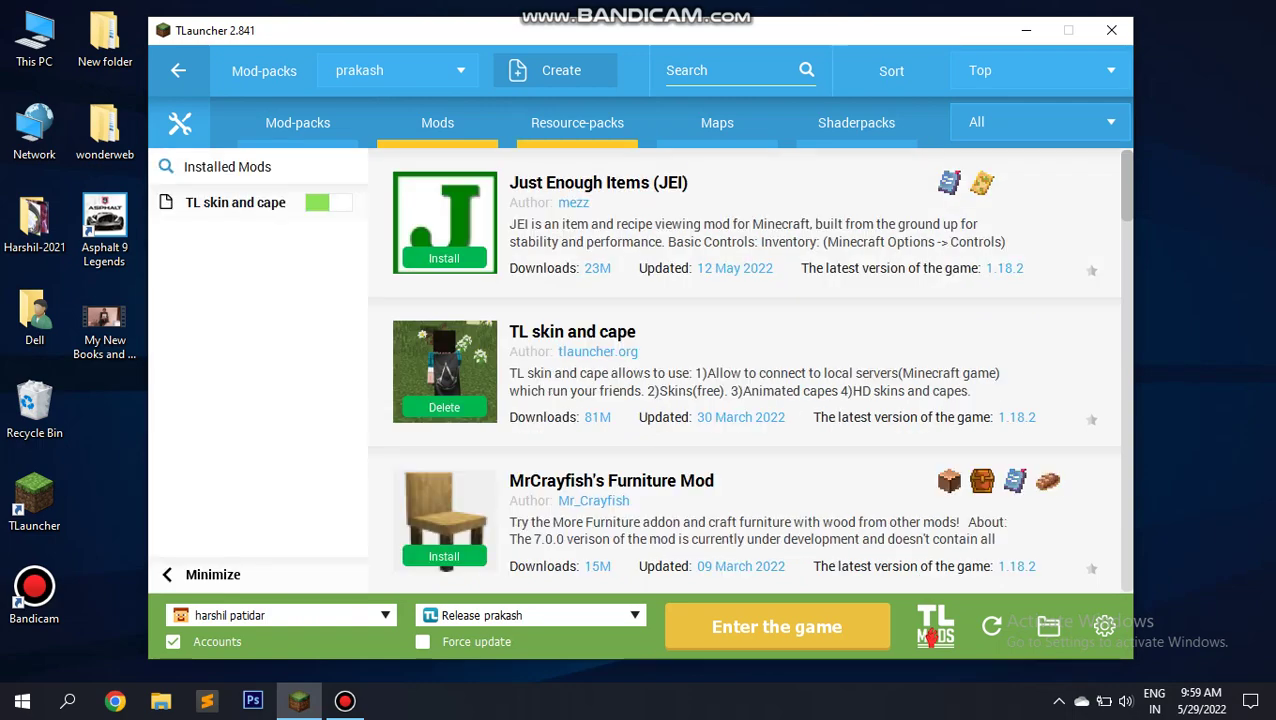
pyautogui.click(856, 122)
pyautogui.scroll(-3, 745, 370)
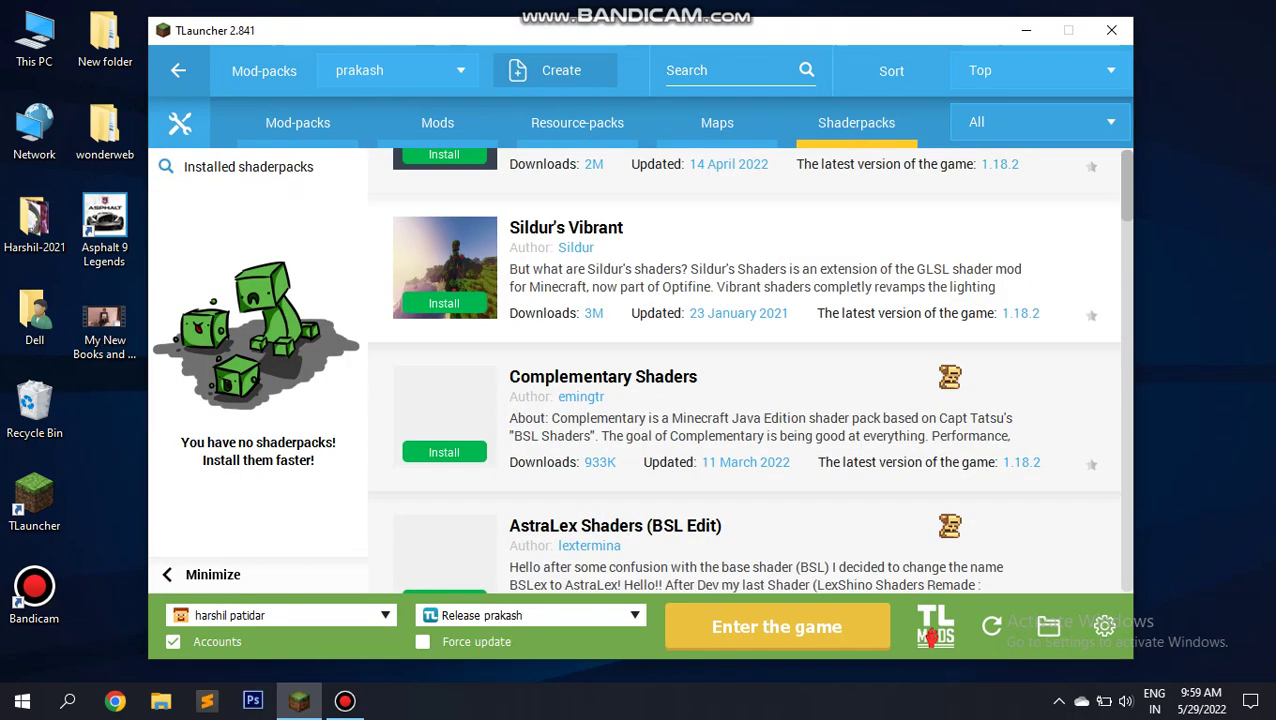
pyautogui.scroll(-1, 745, 370)
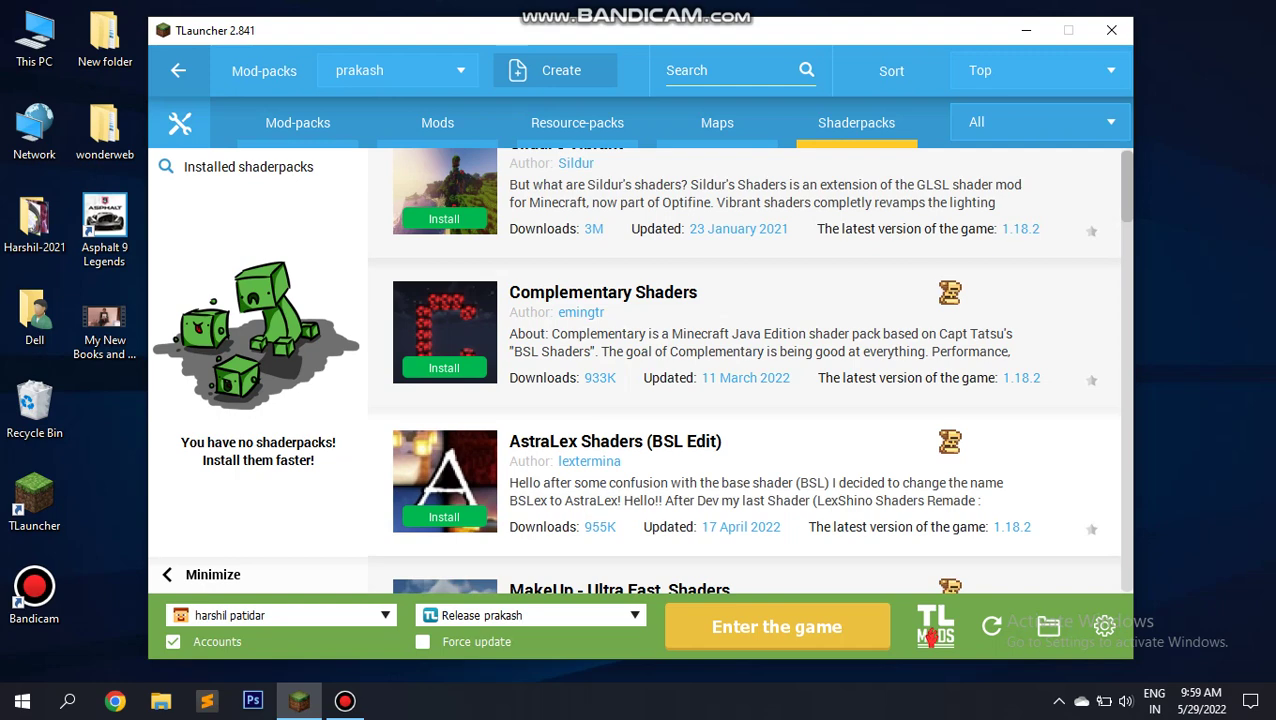
pyautogui.scroll(-1, 745, 370)
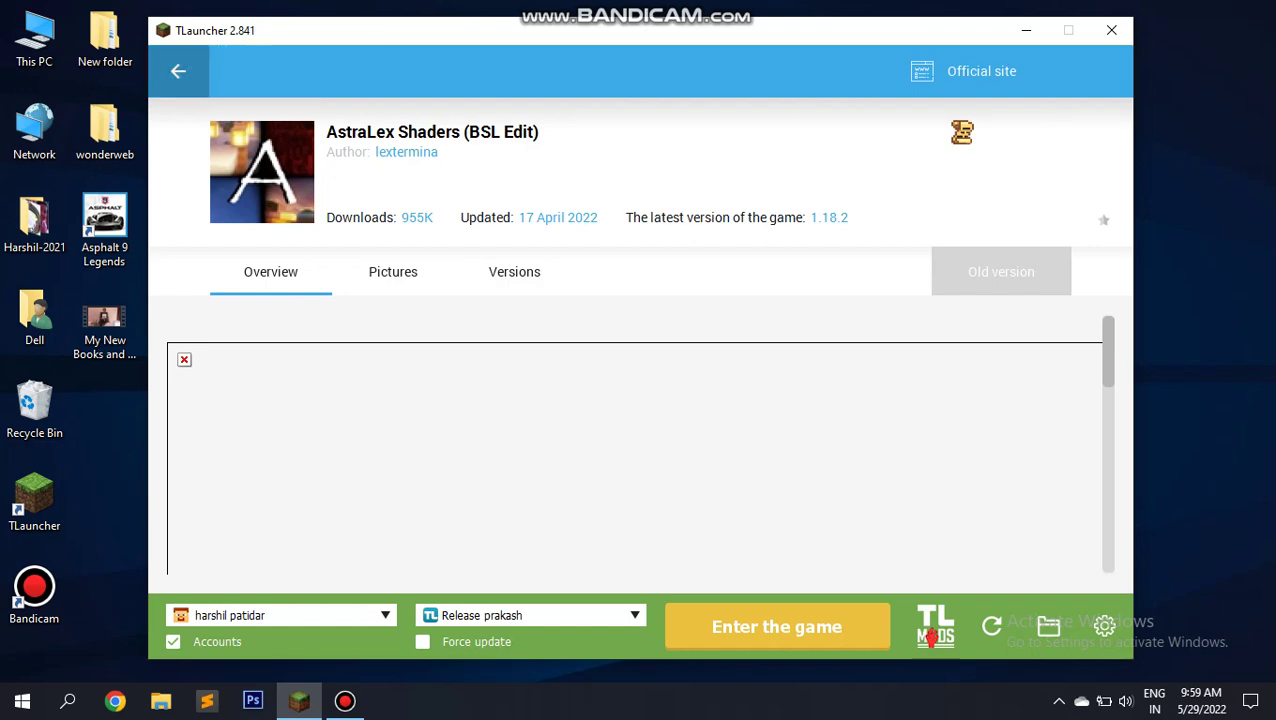
pyautogui.click(178, 71)
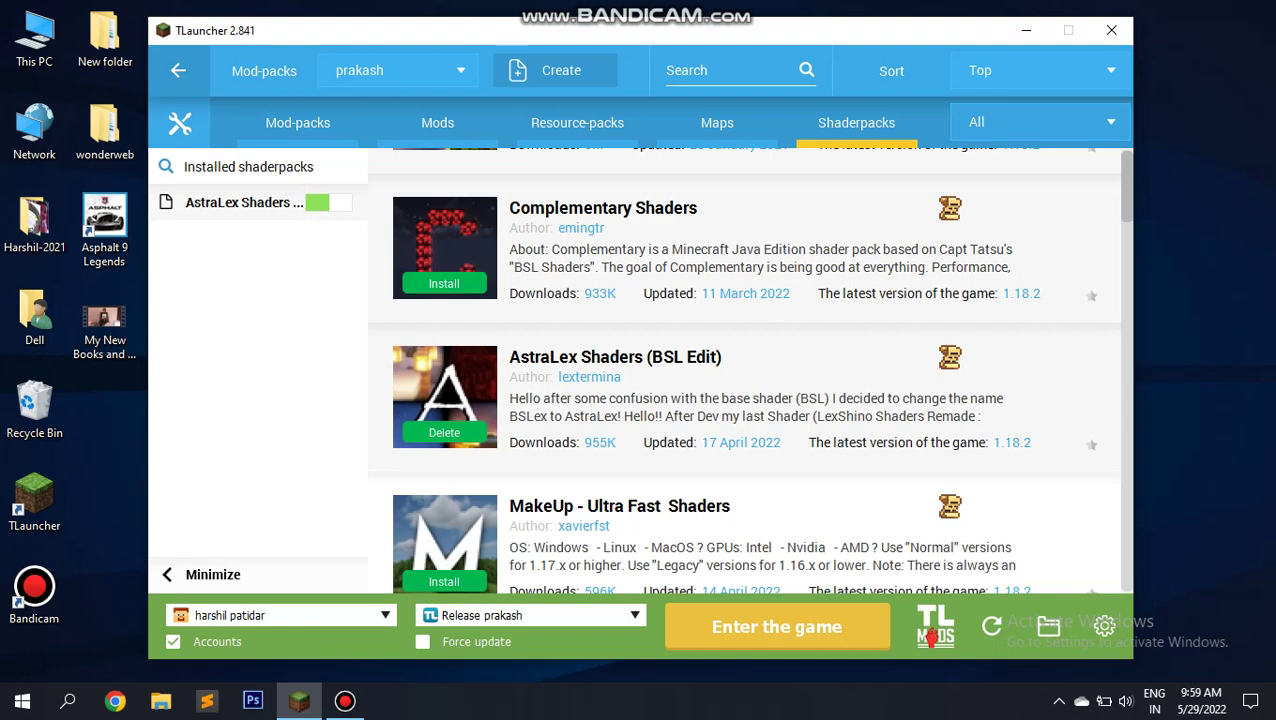
# Look through the release, OptiFine, Forge and Fabric entries among the available game versions and reselect the new mod-pack's release.
pyautogui.click(530, 615)
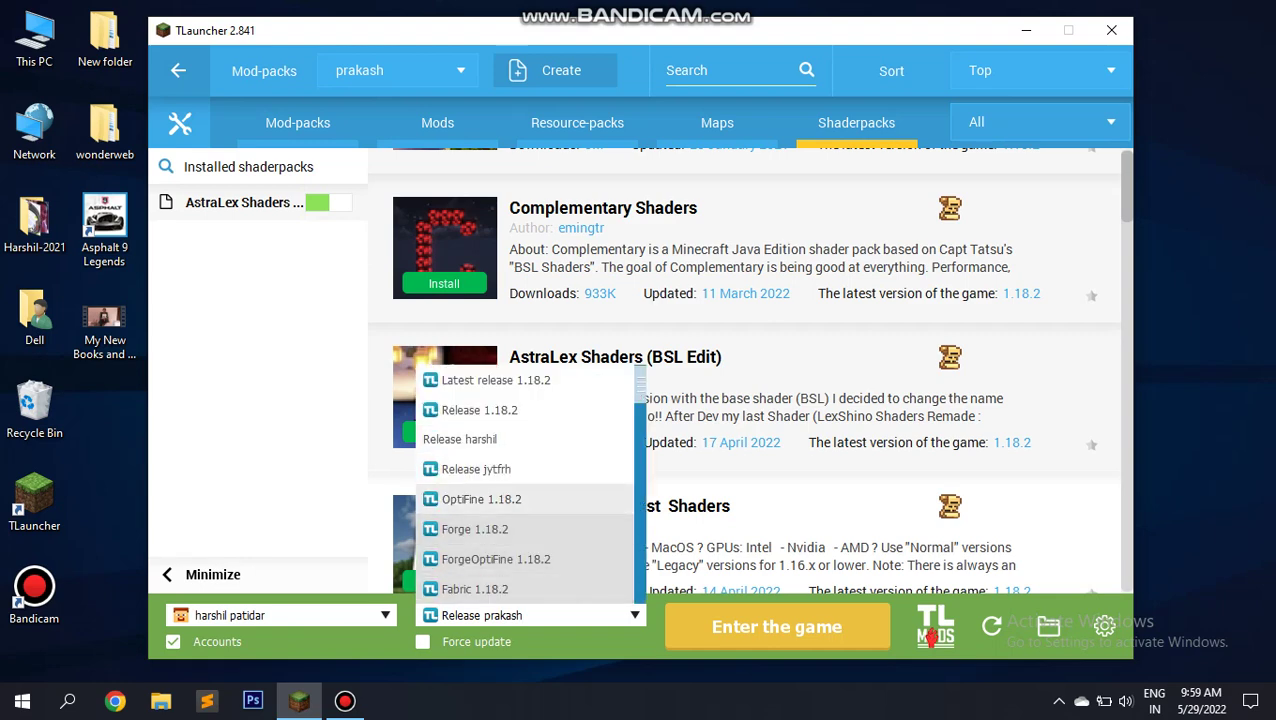
pyautogui.scroll(-2, 500, 545)
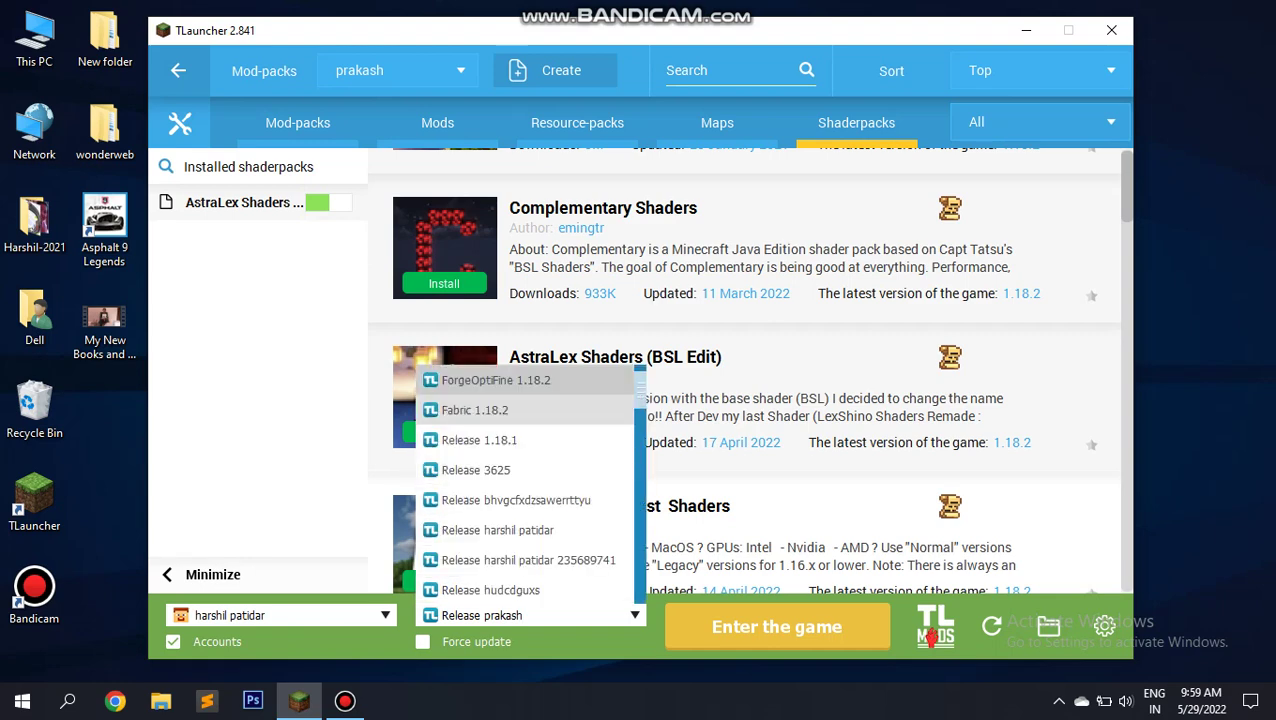
pyautogui.scroll(2, 500, 545)
pyautogui.scroll(1, 500, 545)
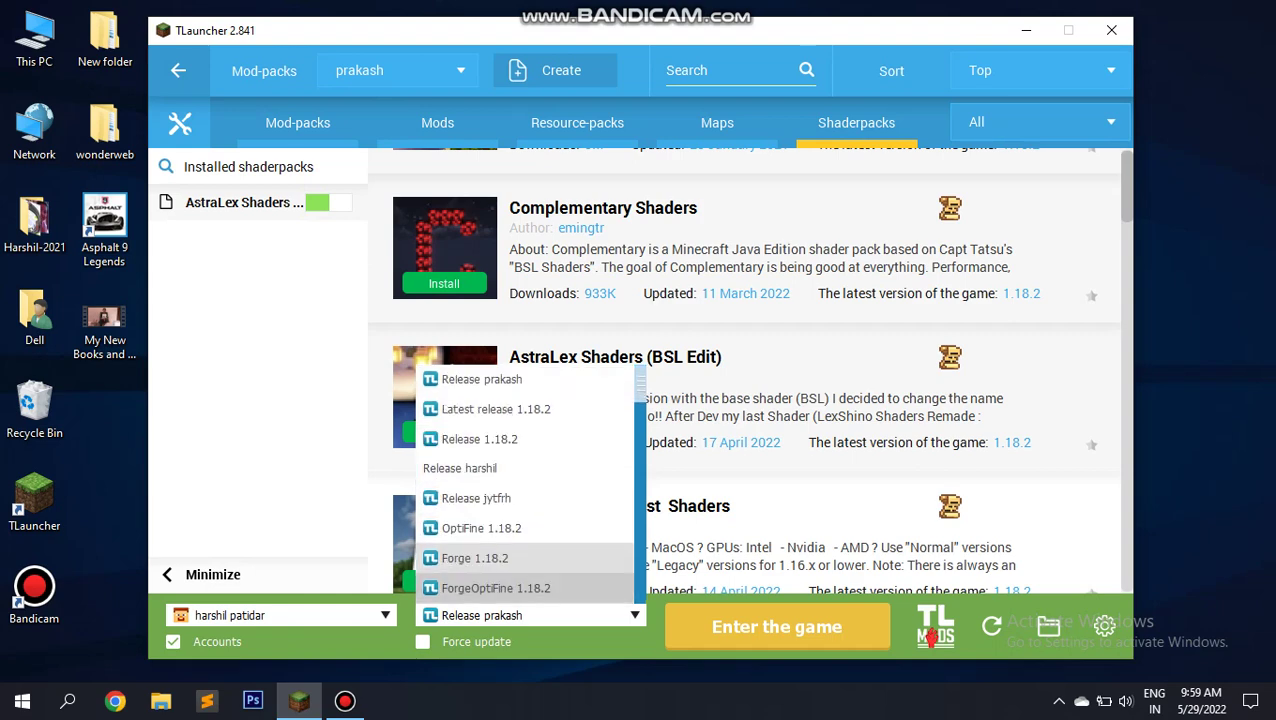
pyautogui.scroll(-2, 500, 545)
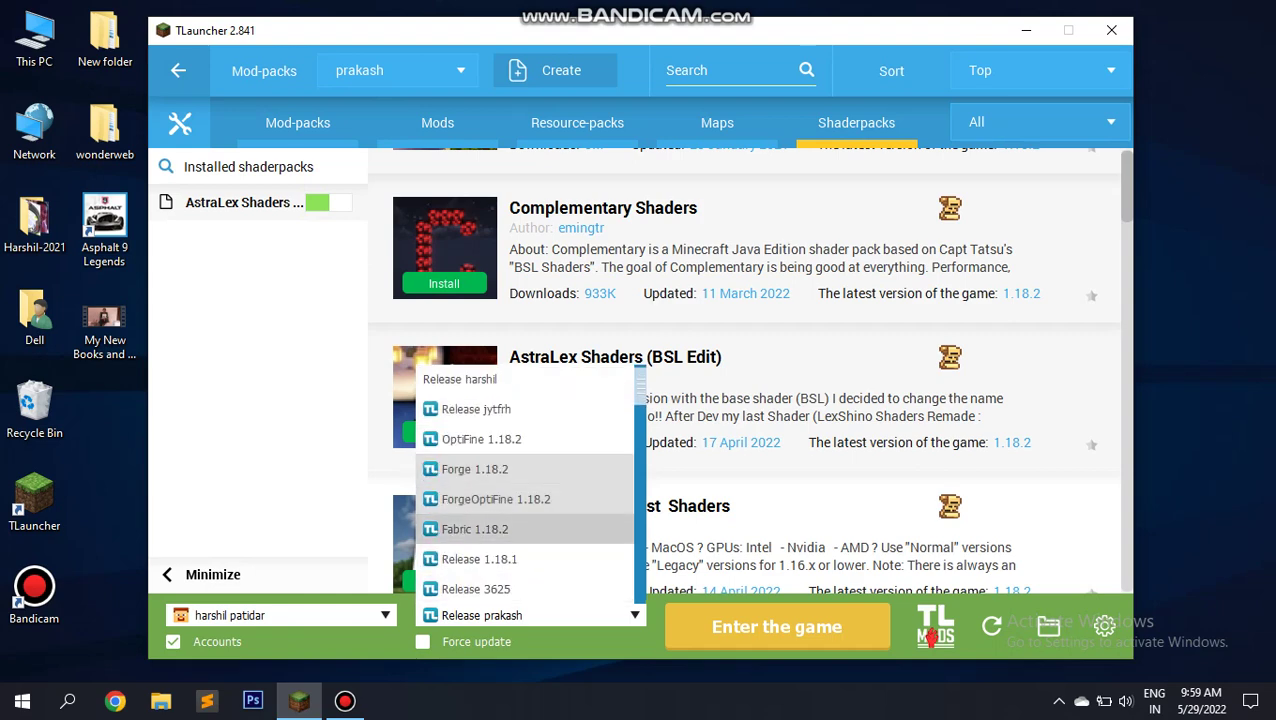
pyautogui.scroll(3, 500, 545)
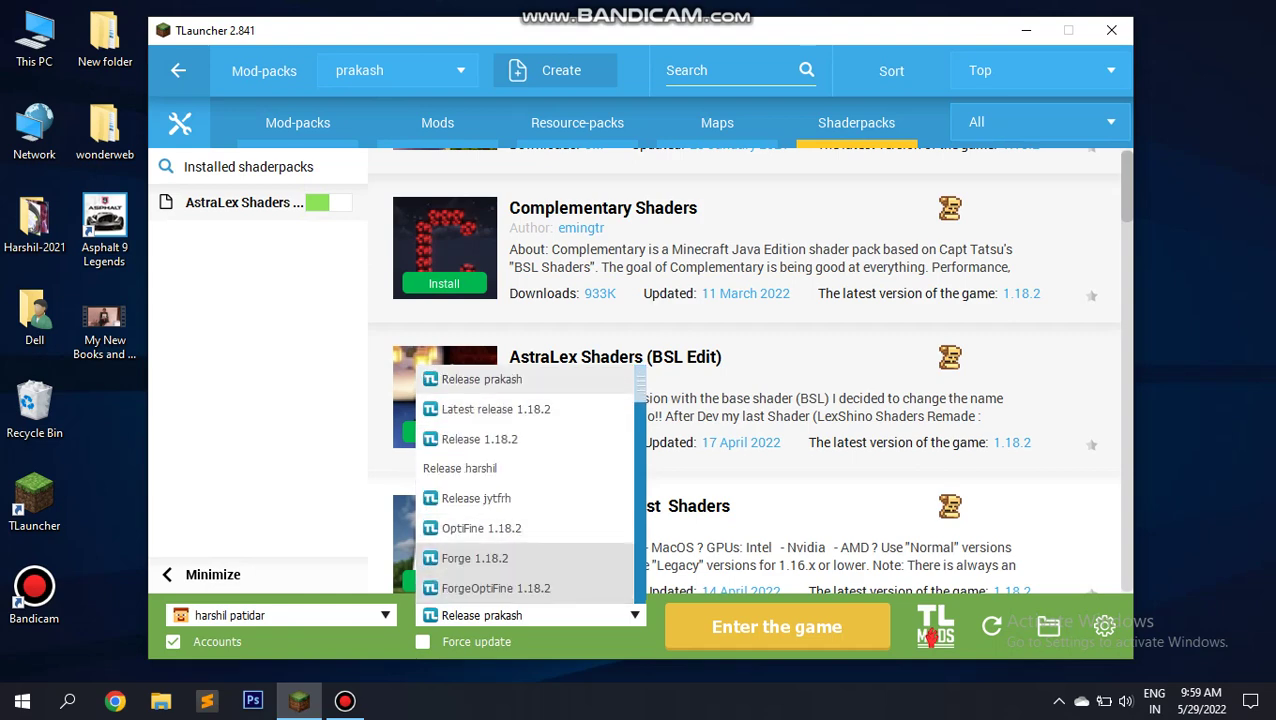
pyautogui.scroll(-5, 500, 545)
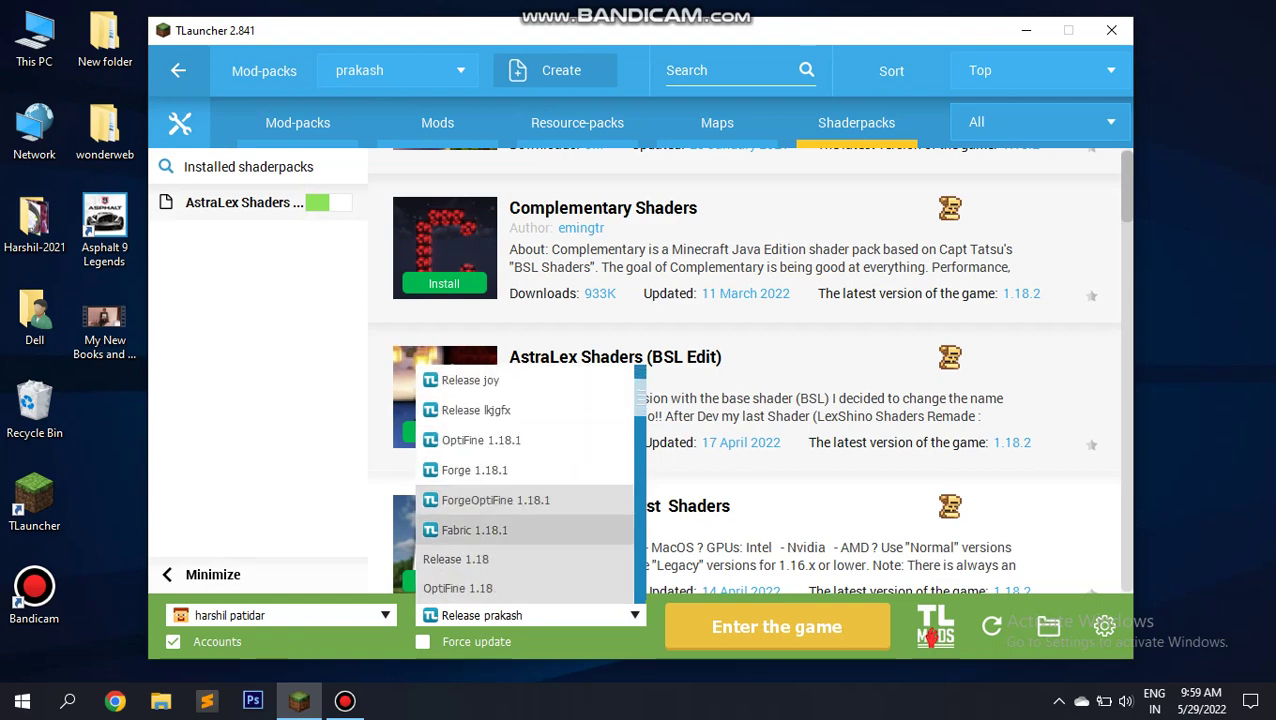
pyautogui.scroll(-2, 500, 545)
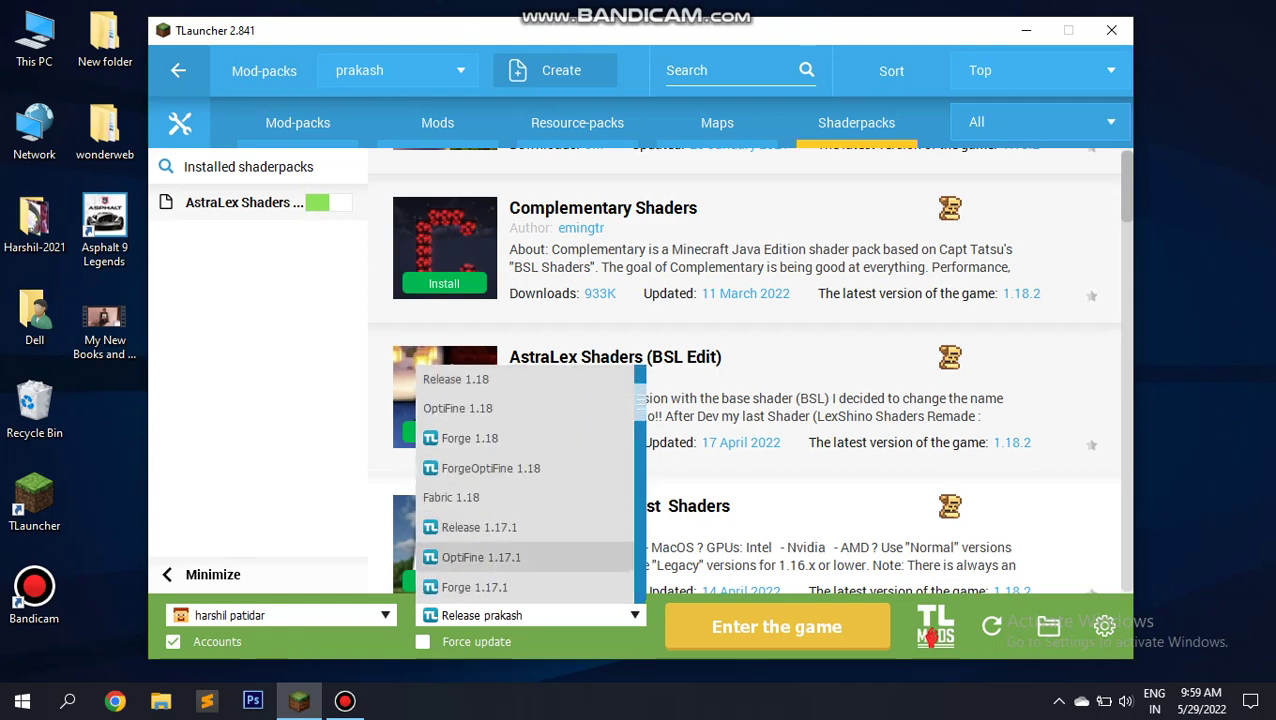
pyautogui.scroll(1, 500, 557)
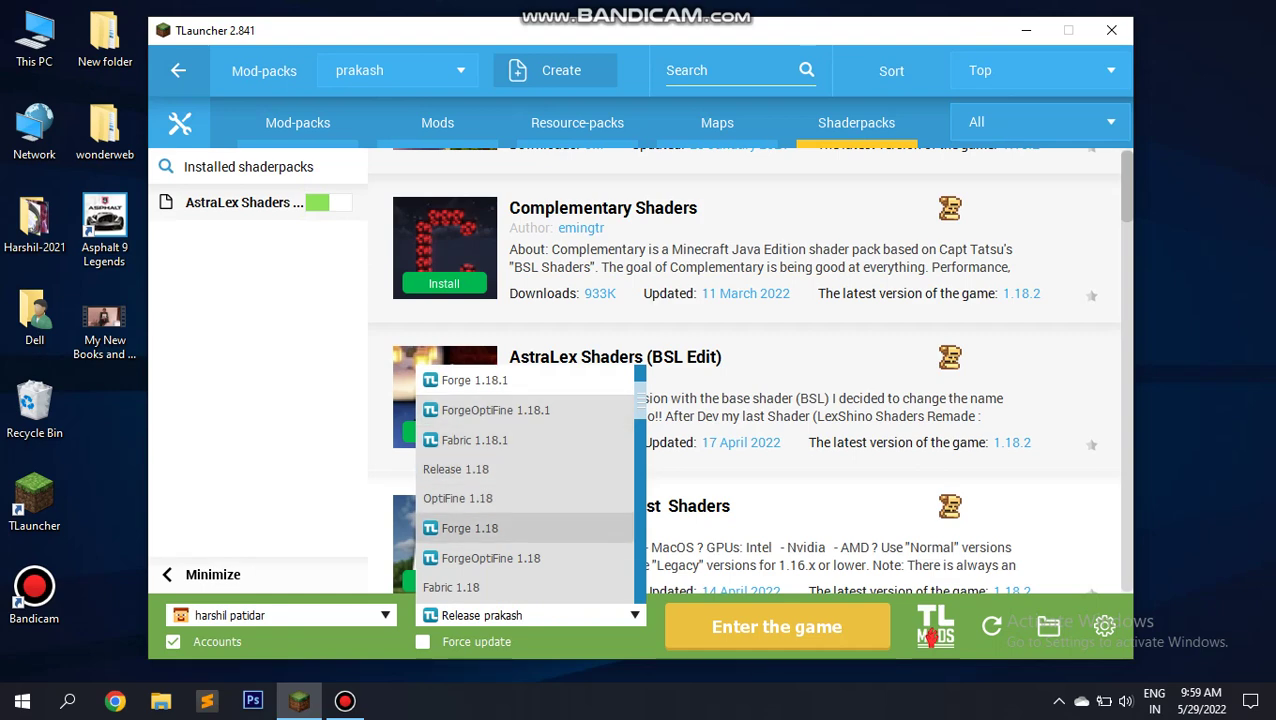
pyautogui.scroll(1, 500, 500)
pyautogui.scroll(4, 500, 500)
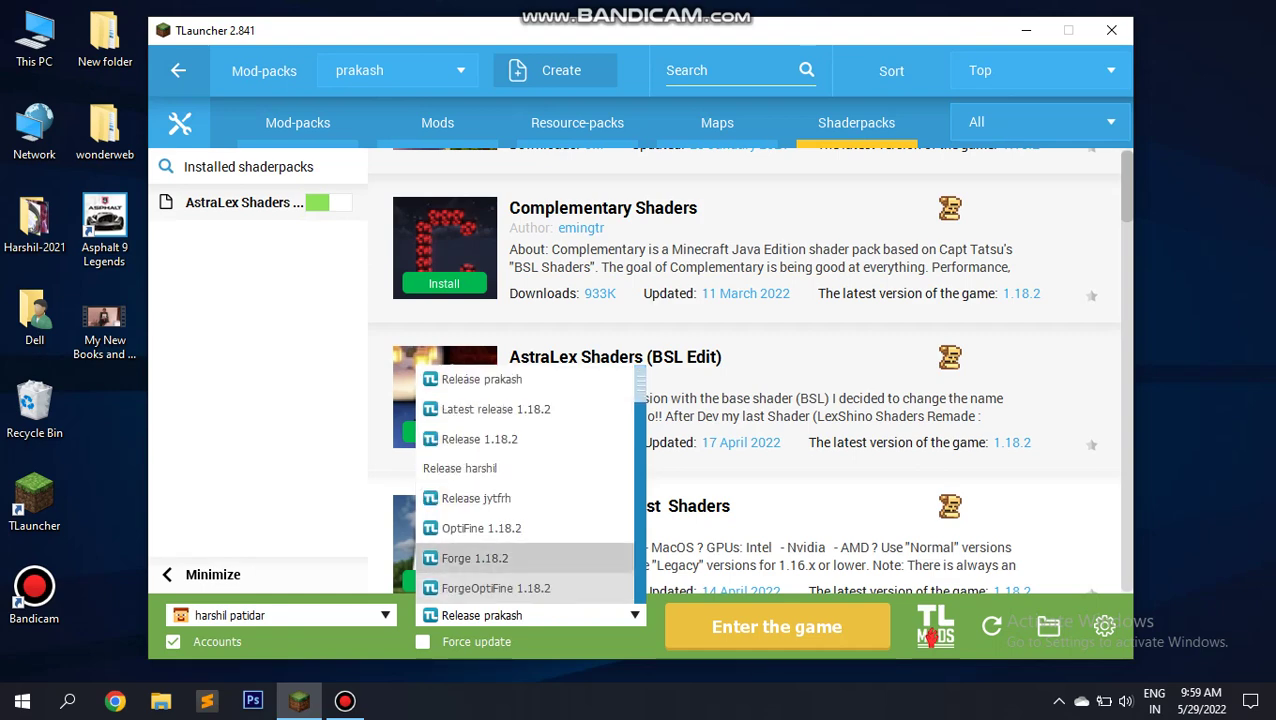
pyautogui.scroll(-1, 500, 557)
pyautogui.scroll(-1, 500, 557)
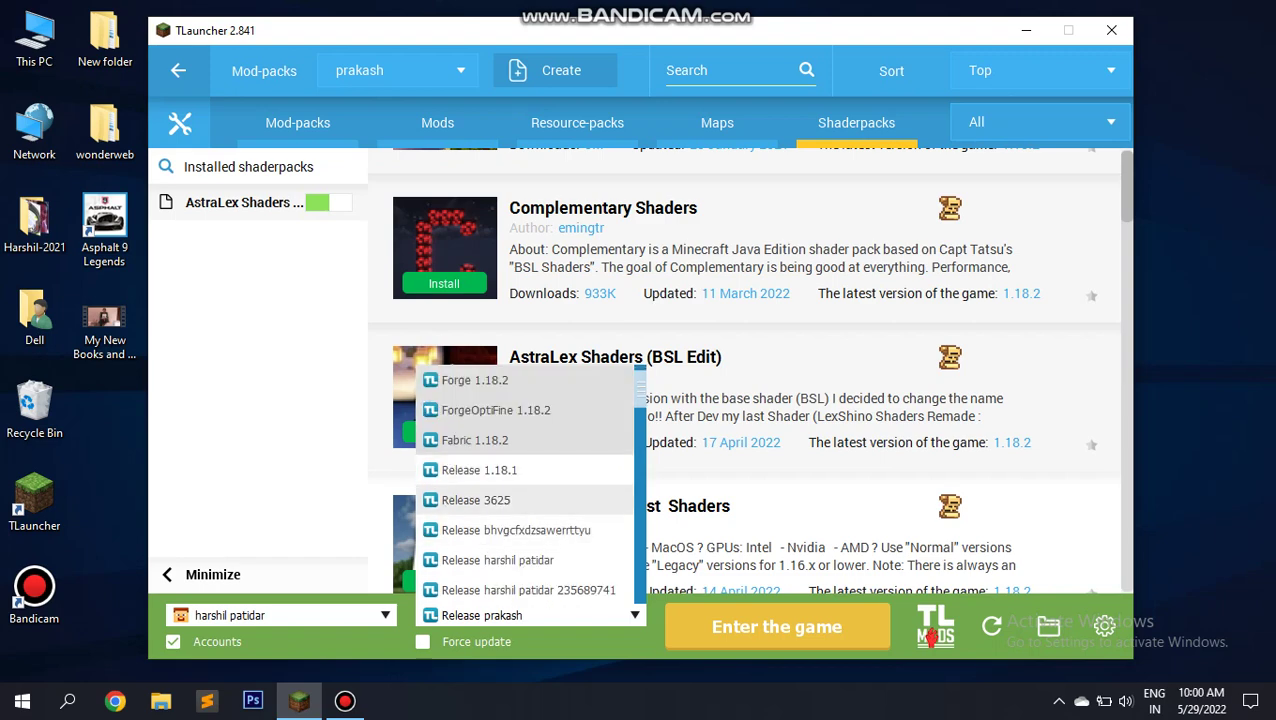
pyautogui.scroll(-3, 500, 500)
pyautogui.scroll(-1, 525, 485)
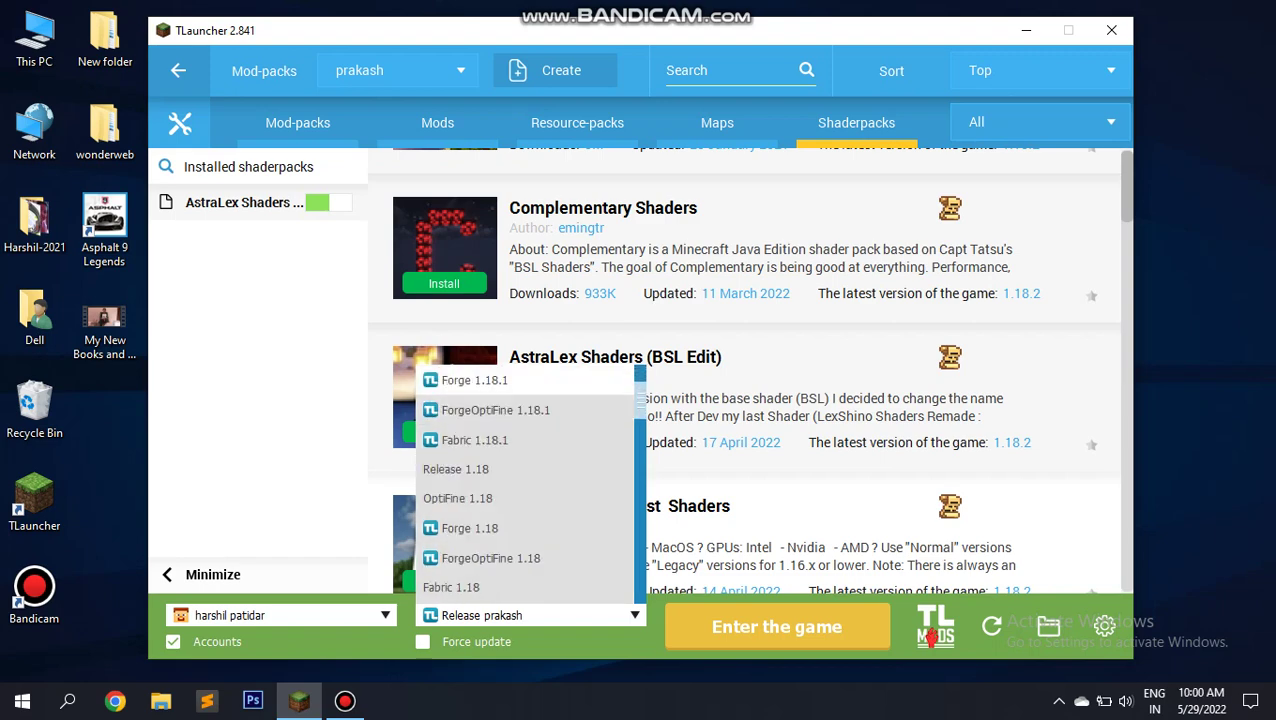
pyautogui.scroll(-1, 525, 485)
pyautogui.scroll(-1, 525, 485)
pyautogui.scroll(1, 525, 485)
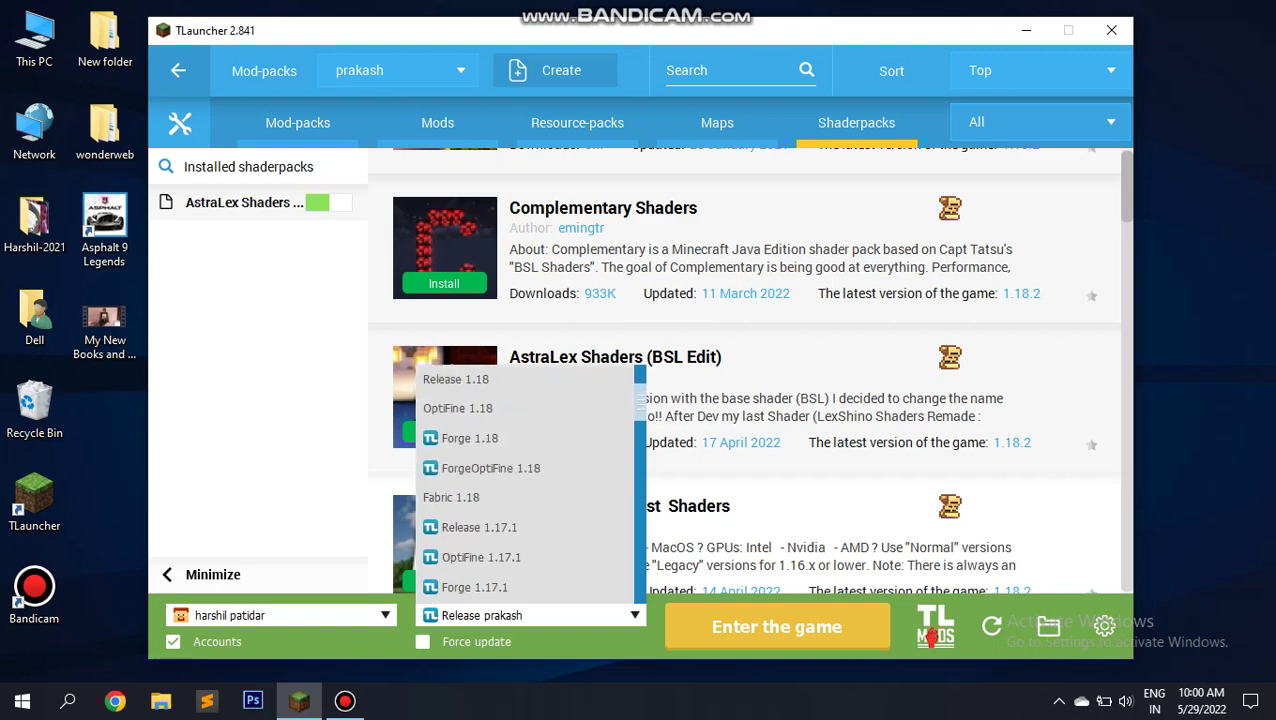
pyautogui.scroll(1, 525, 485)
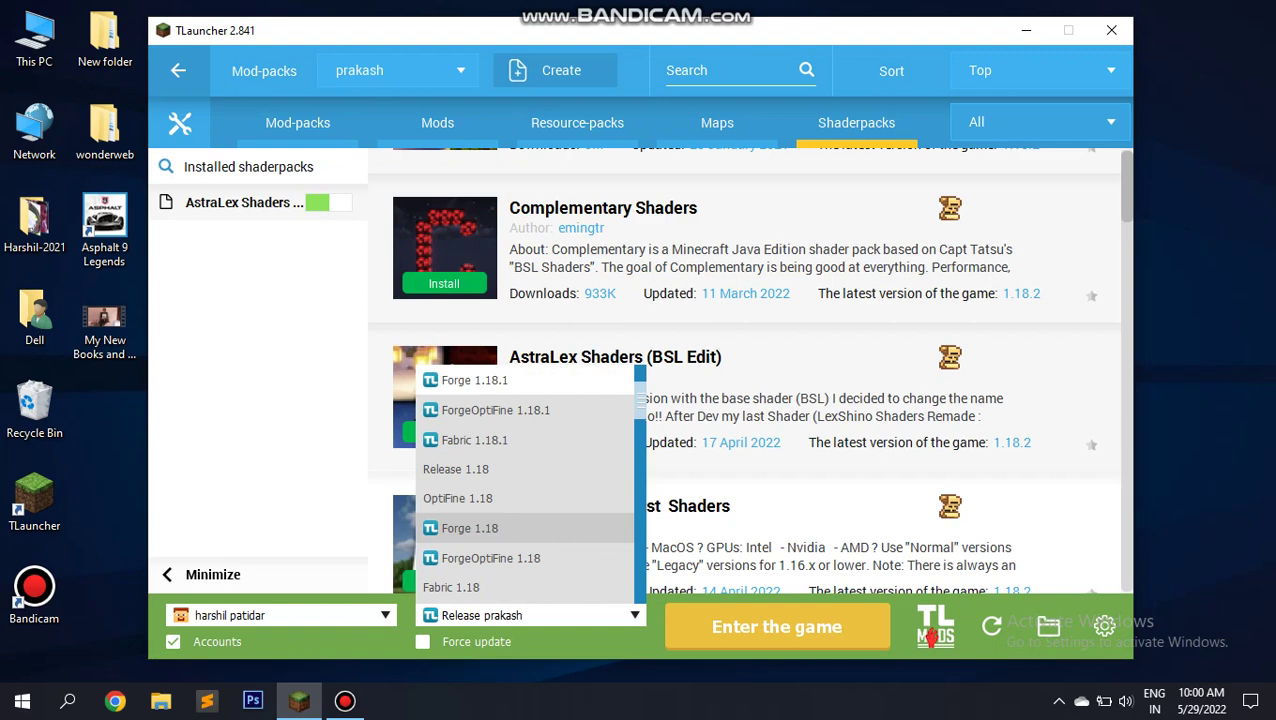
pyautogui.scroll(-1, 525, 485)
pyautogui.scroll(1, 525, 485)
pyautogui.scroll(3, 525, 528)
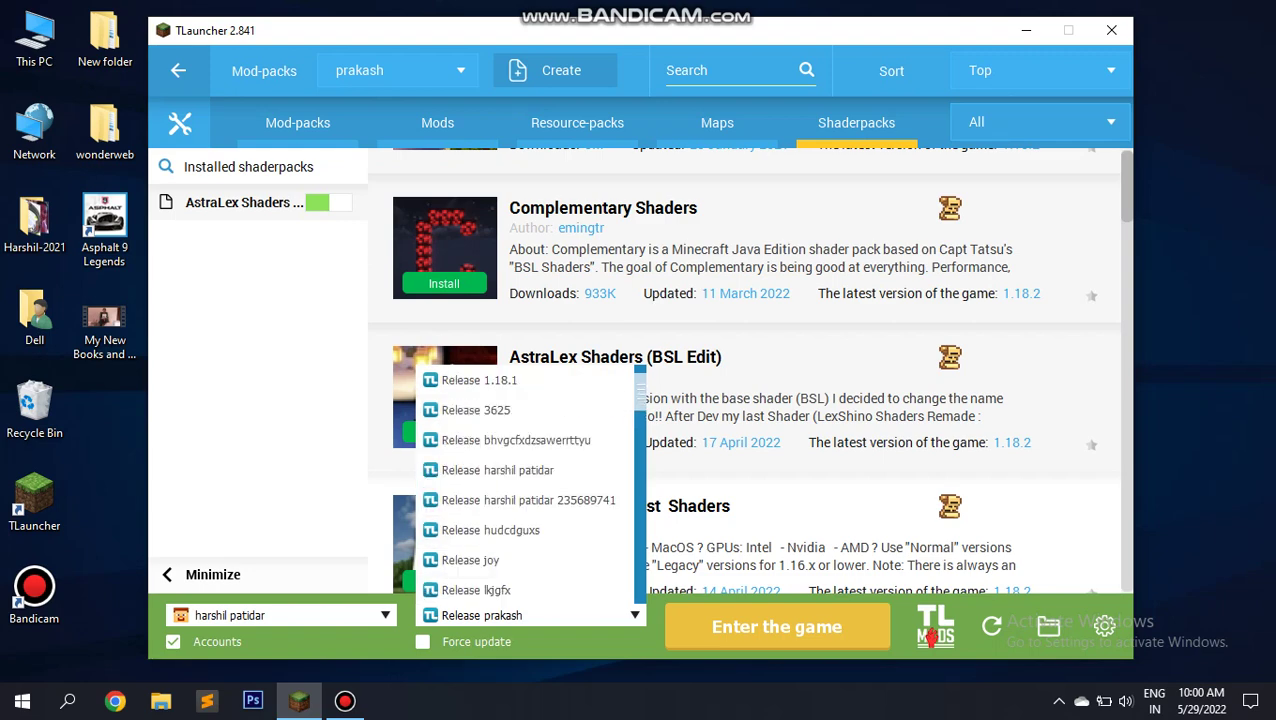
pyautogui.scroll(1, 525, 528)
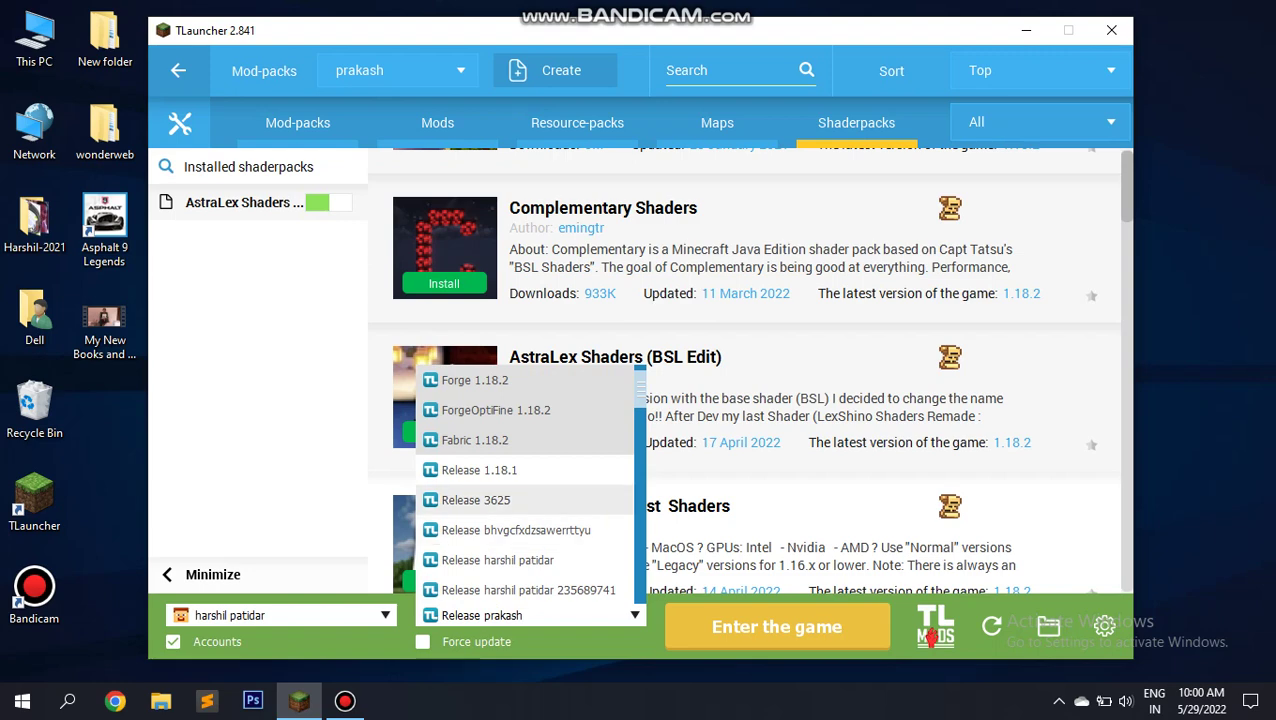
pyautogui.scroll(1, 525, 469)
pyautogui.scroll(1, 525, 469)
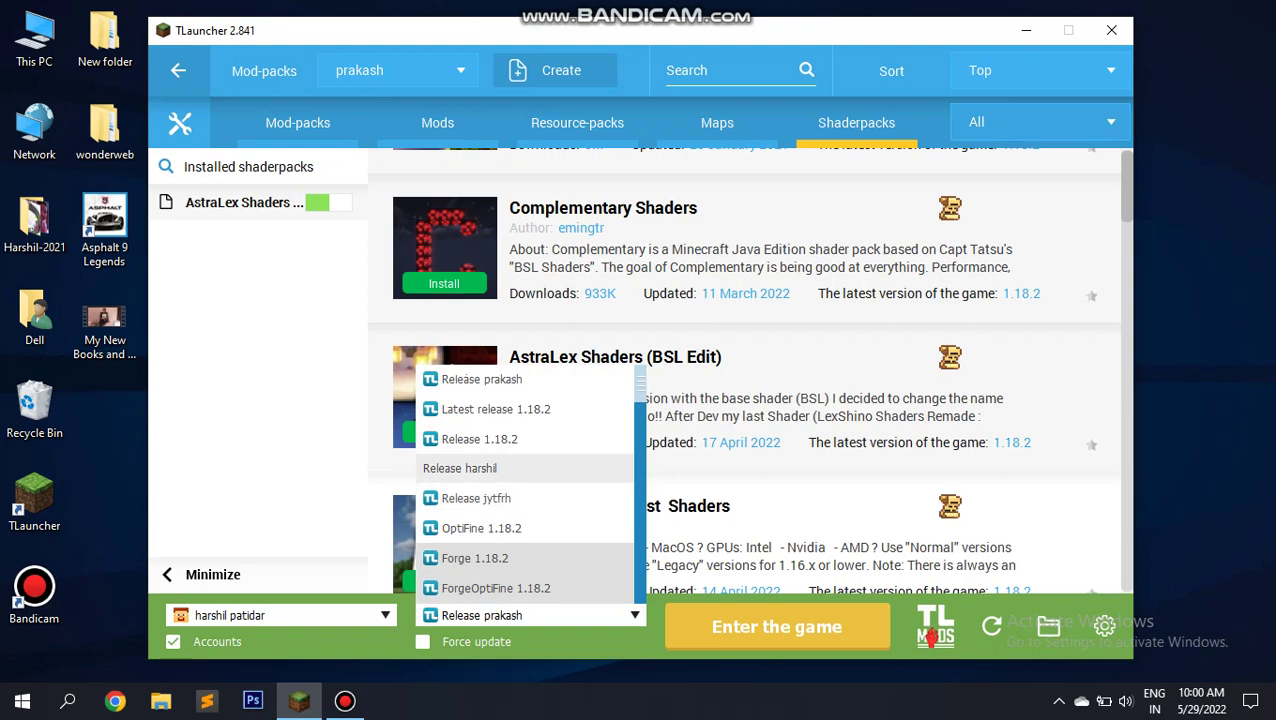
pyautogui.click(481, 379)
pyautogui.scroll(1, 481, 379)
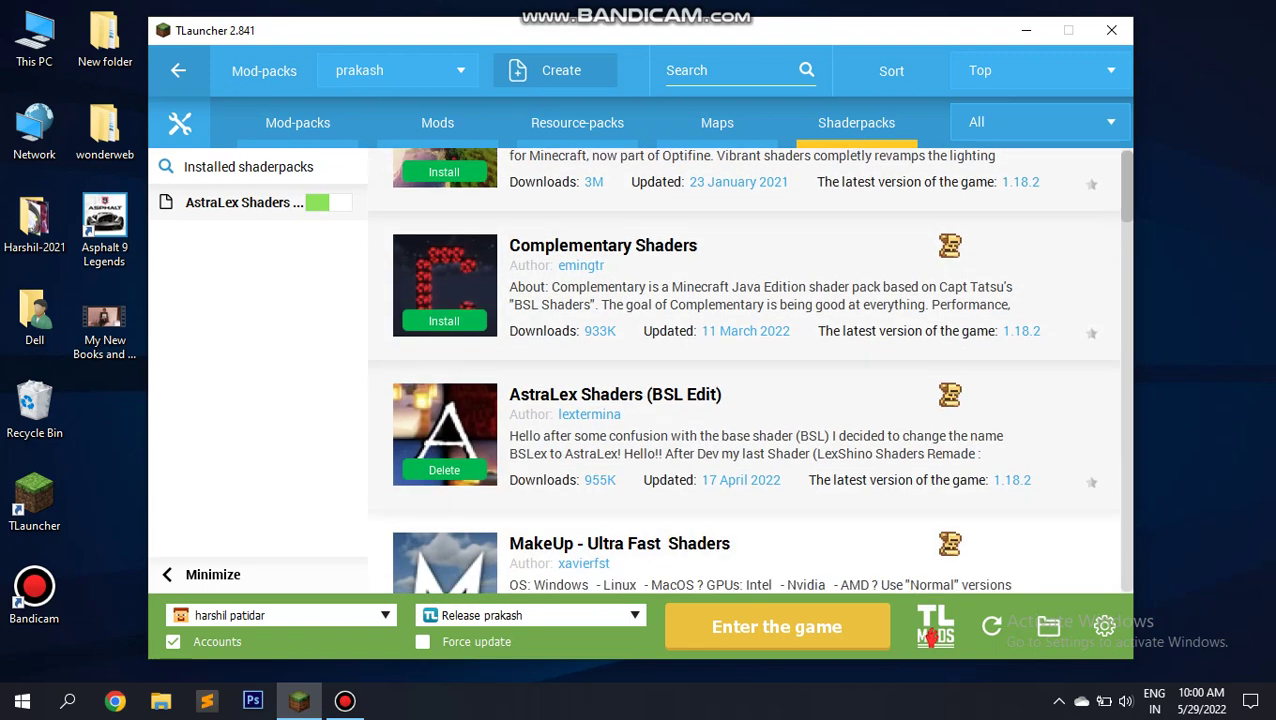
# Select OptiFine 1.18.1 as the game version and launch the game.
pyautogui.click(530, 615)
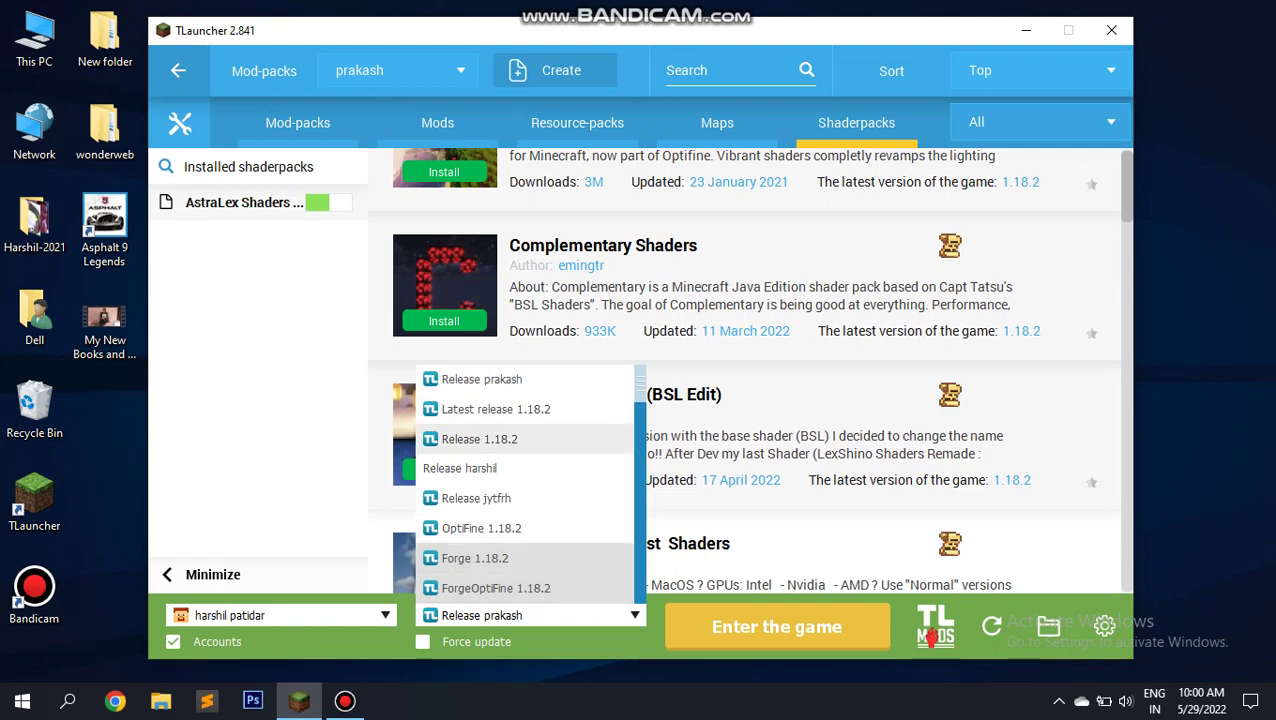
pyautogui.scroll(-4, 525, 528)
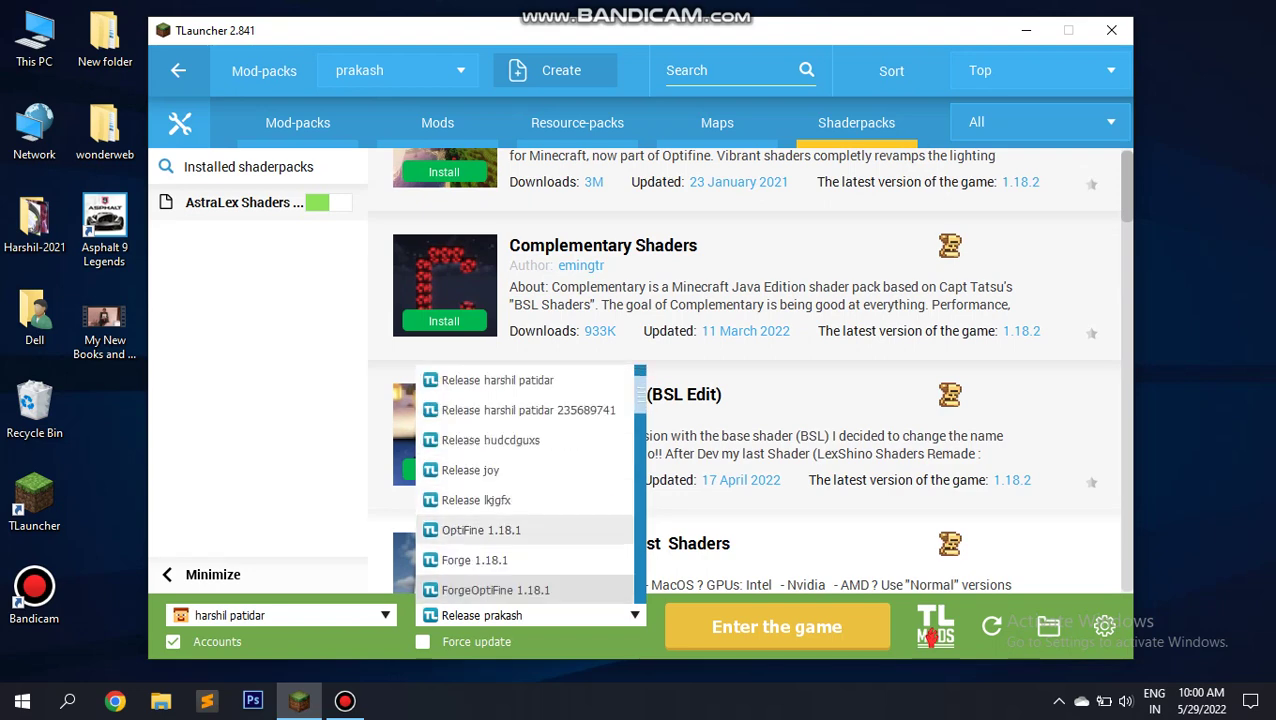
pyautogui.click(481, 530)
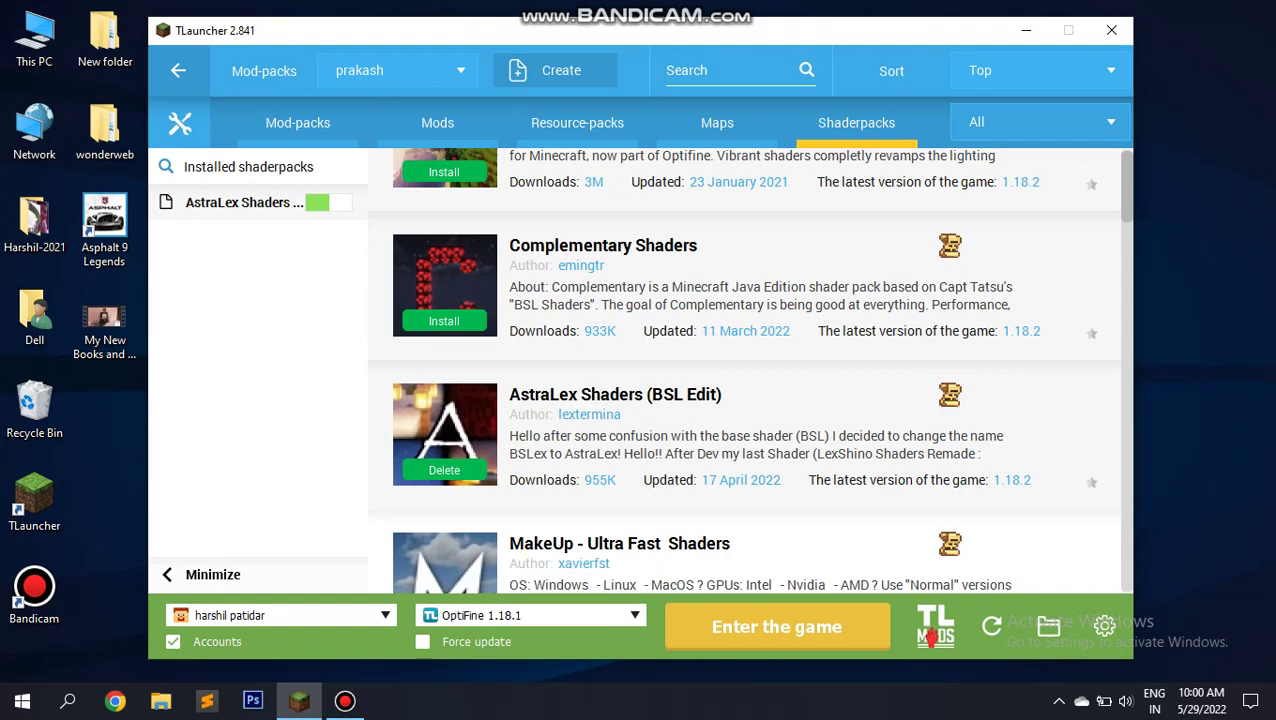
pyautogui.click(777, 626)
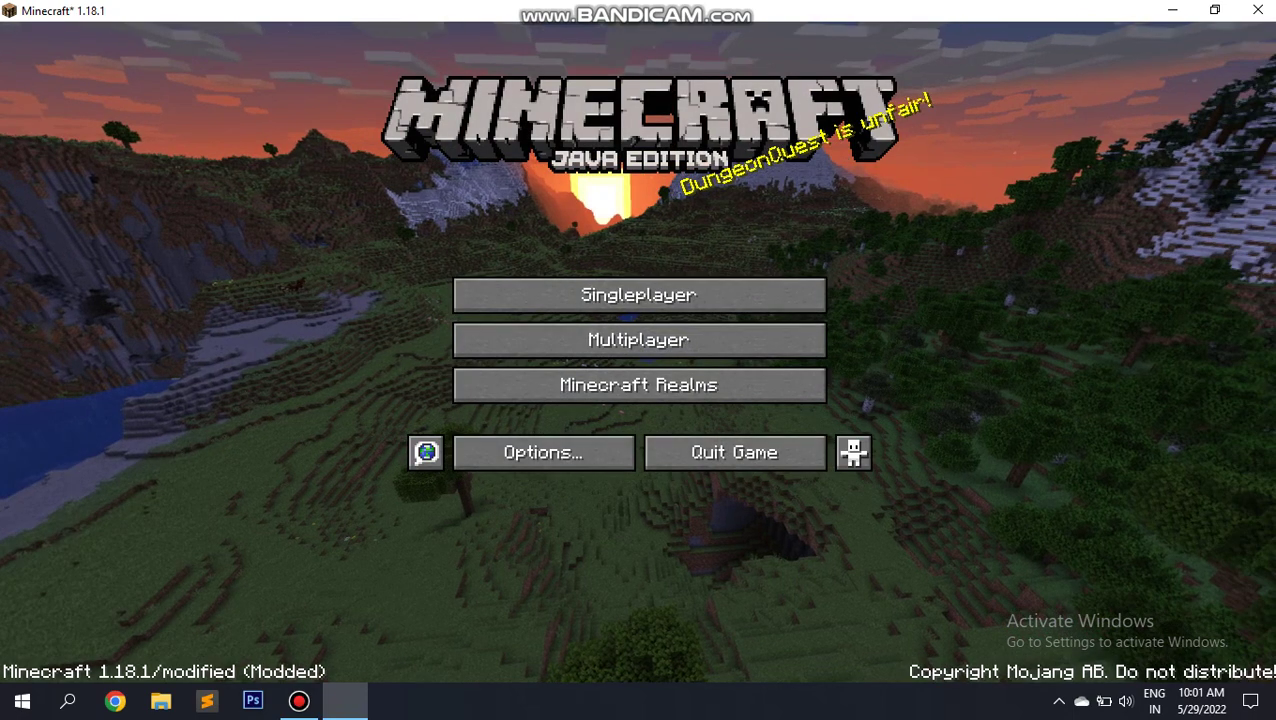
# Check which shaderpacks are available in the game's video settings and return to the title screen.
pyautogui.click(543, 452)
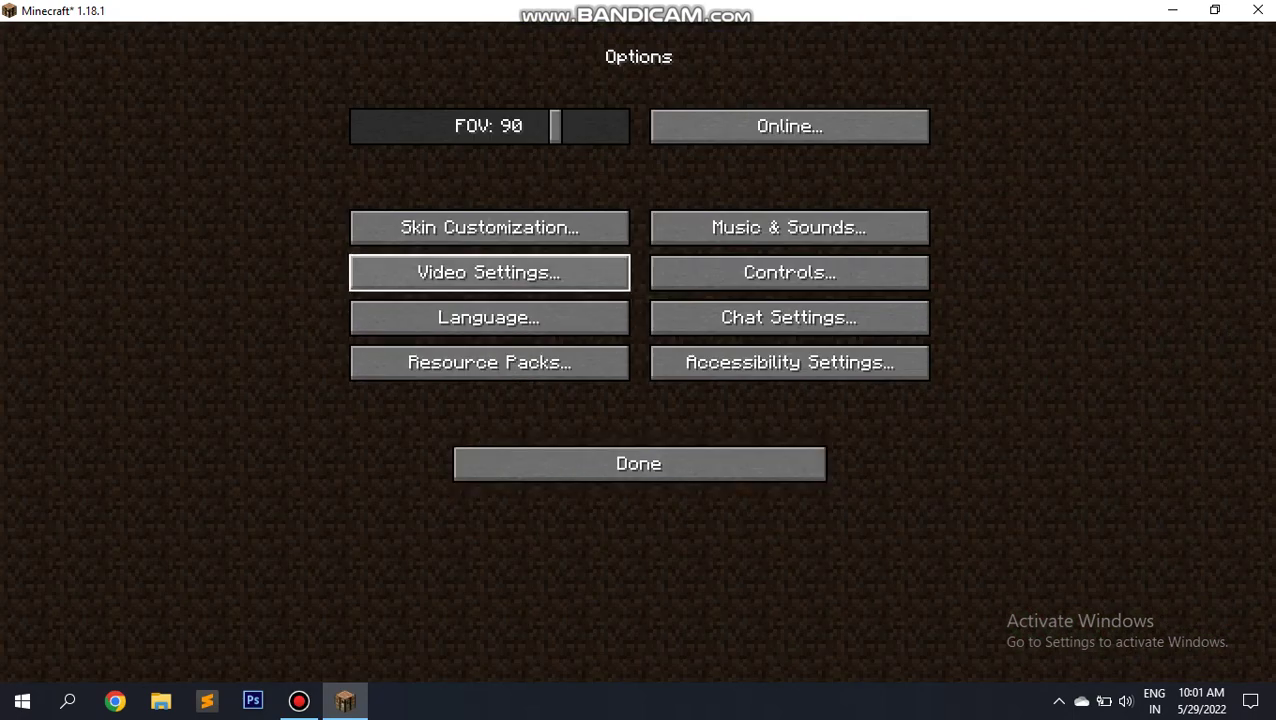
pyautogui.click(490, 270)
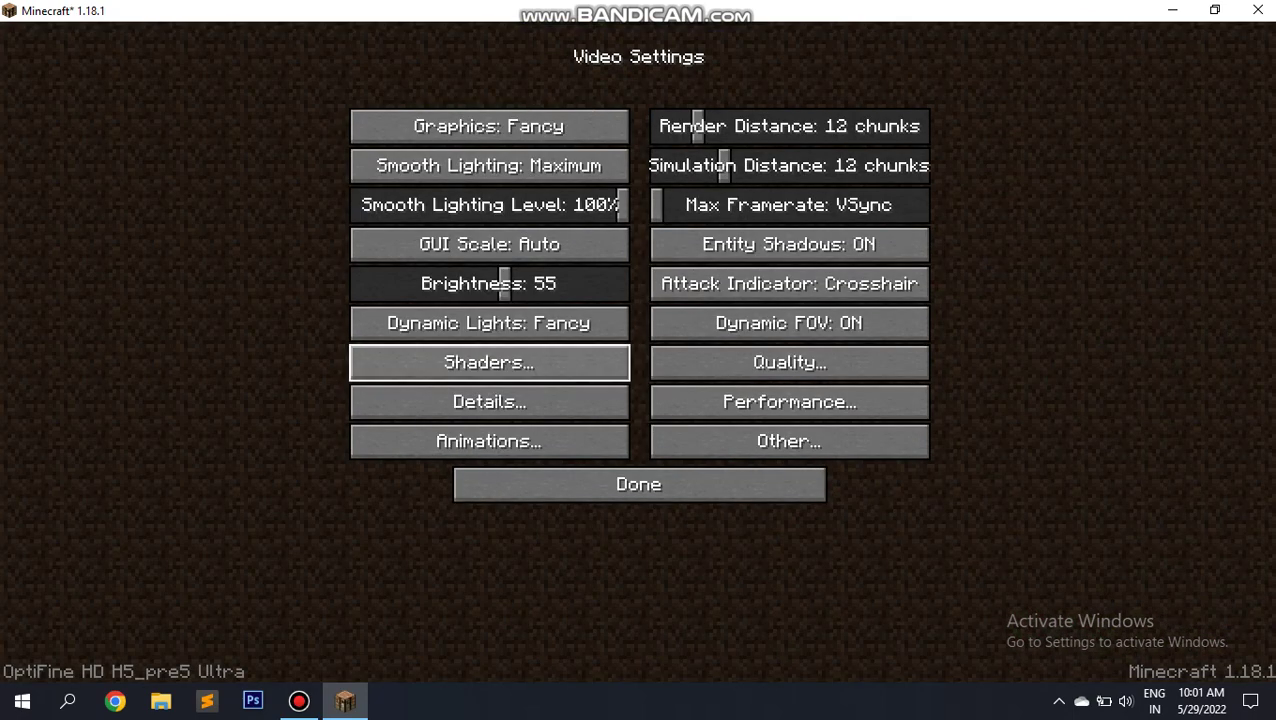
pyautogui.click(489, 362)
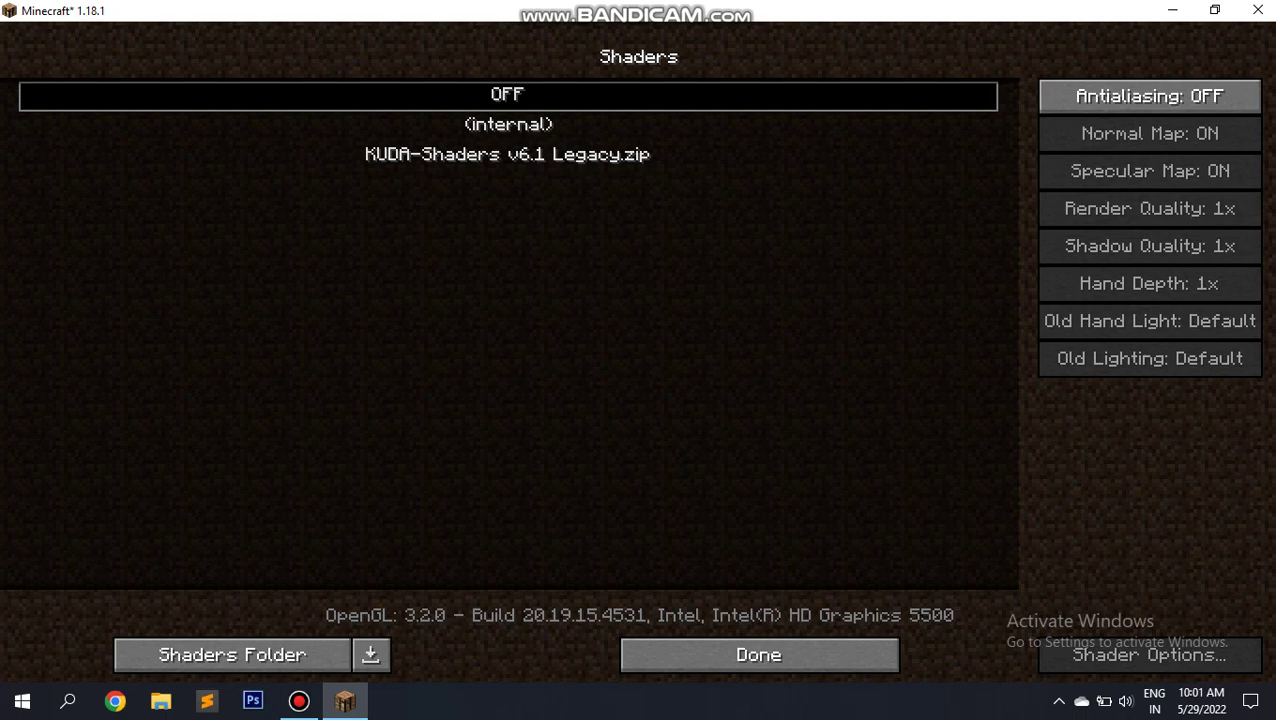
pyautogui.click(759, 654)
pyautogui.press('Escape')
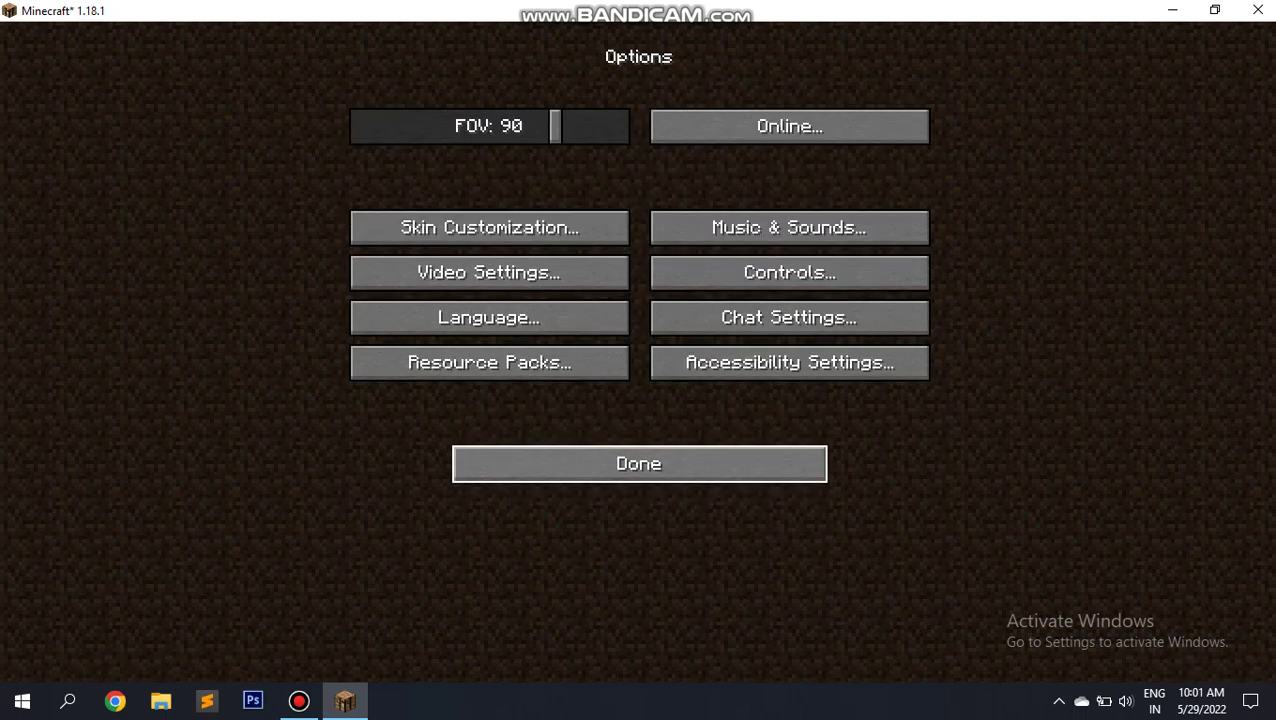
pyautogui.press('Escape')
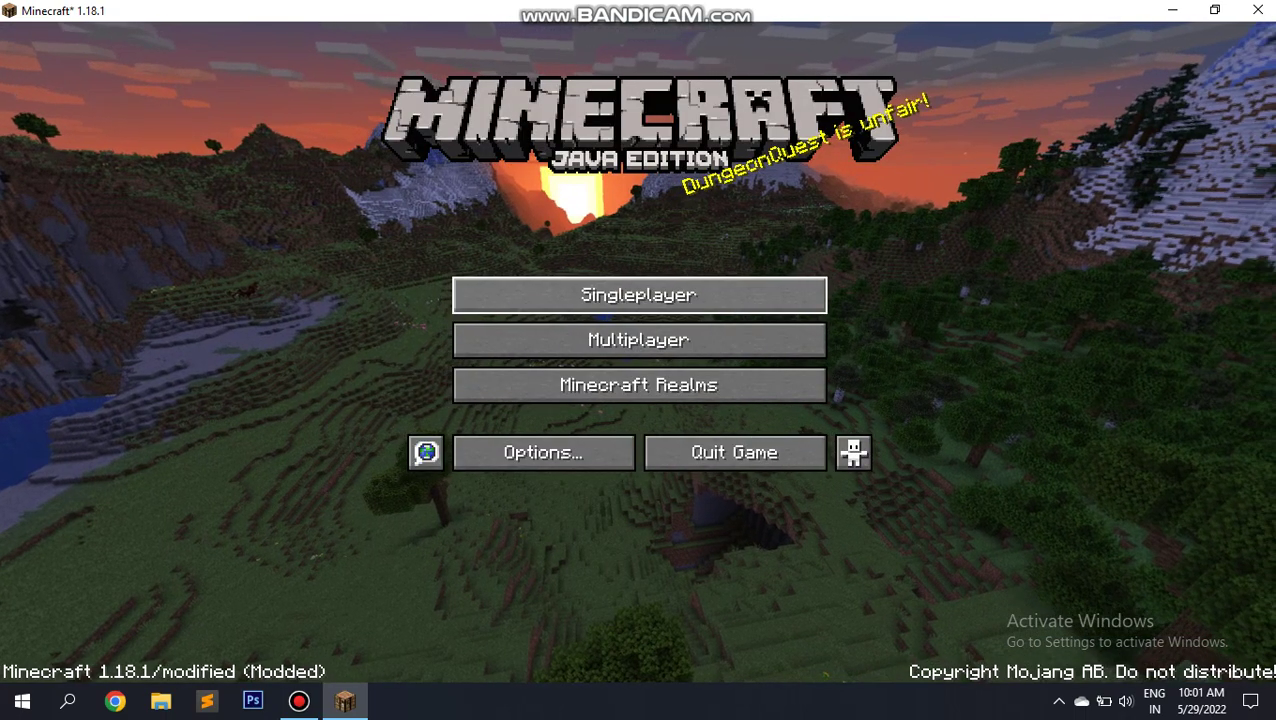
# Load an existing singleplayer world from the saved worlds.
pyautogui.click(639, 295)
pyautogui.click(419, 214)
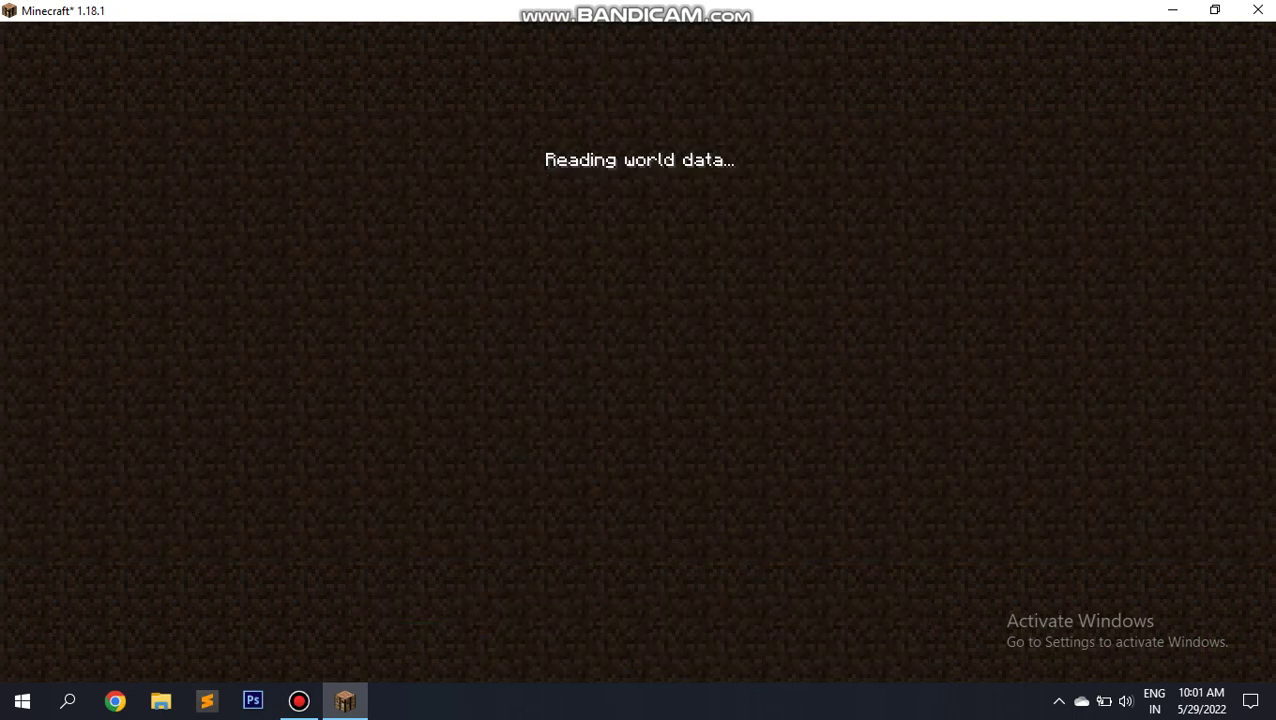